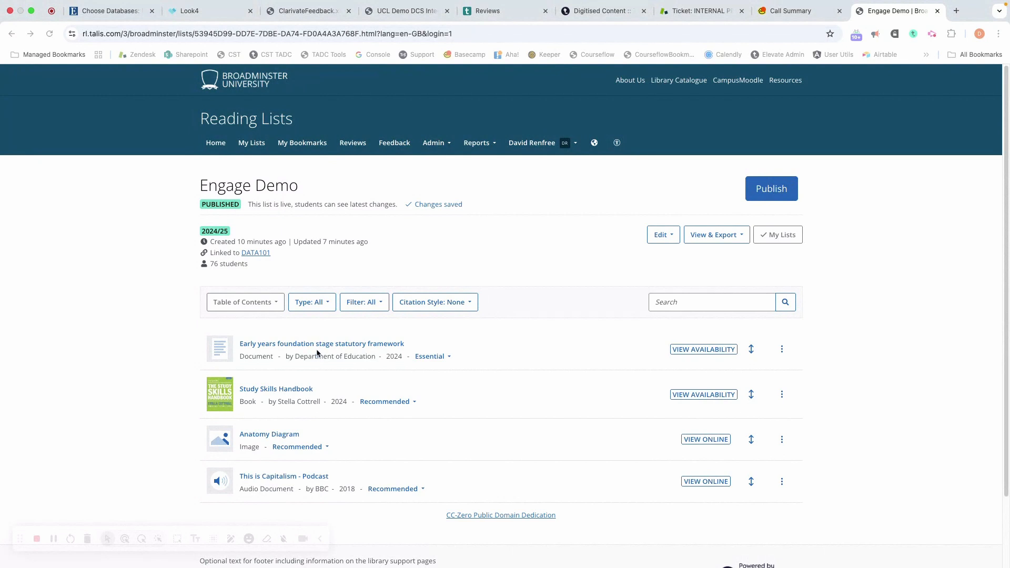
Upload AAAEYFS.pdf from the Downloads folder to the "Early years foundation stage statutory framework" item and submit it.
{"action": "left_click", "coordinate": [781, 349]}
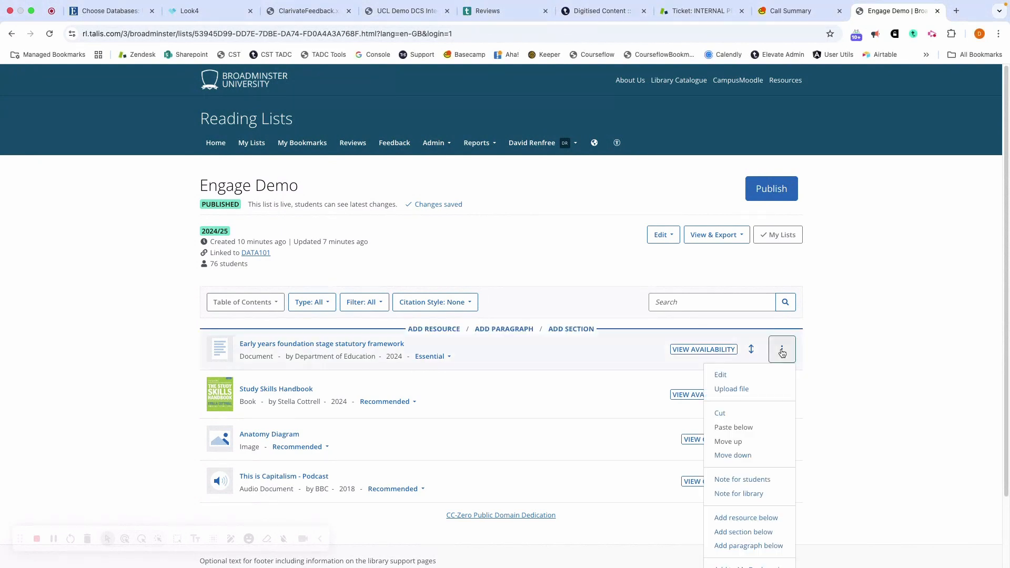
{"action": "left_click", "coordinate": [731, 389]}
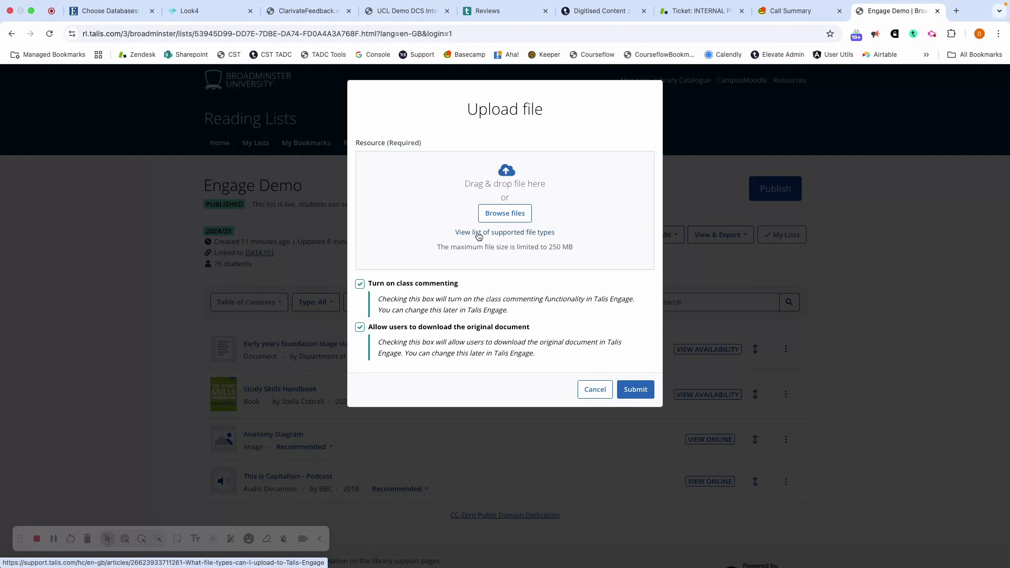
{"action": "left_click", "coordinate": [496, 214]}
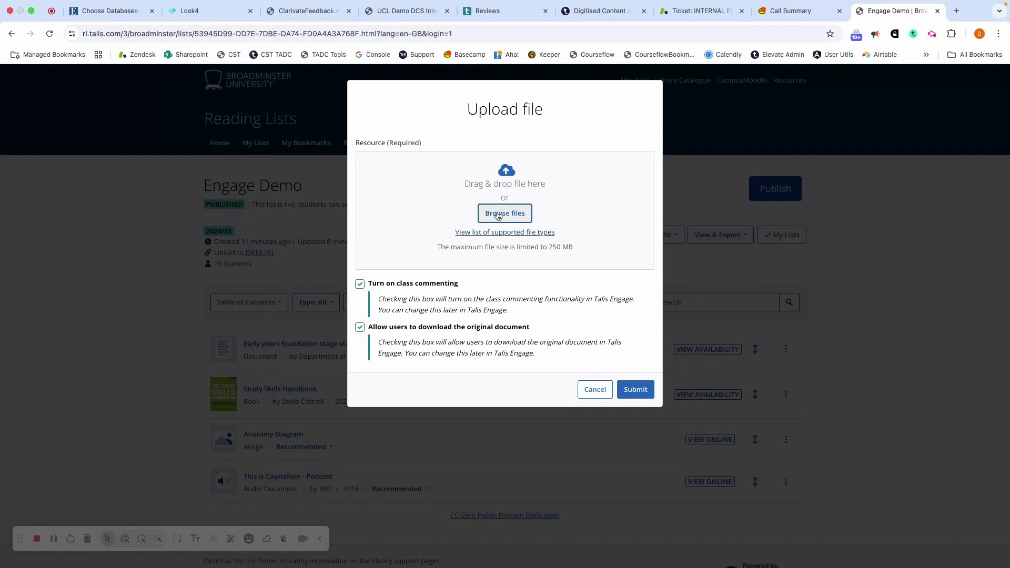
{"action": "scroll", "coordinate": [440, 277], "scroll_direction": "down", "scroll_amount": 1}
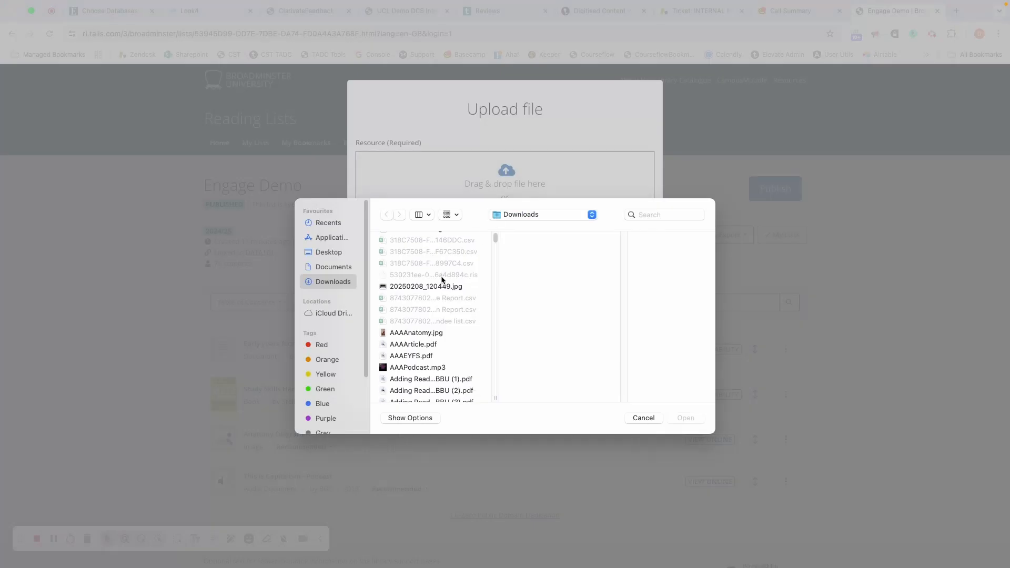
{"action": "left_click", "coordinate": [410, 355]}
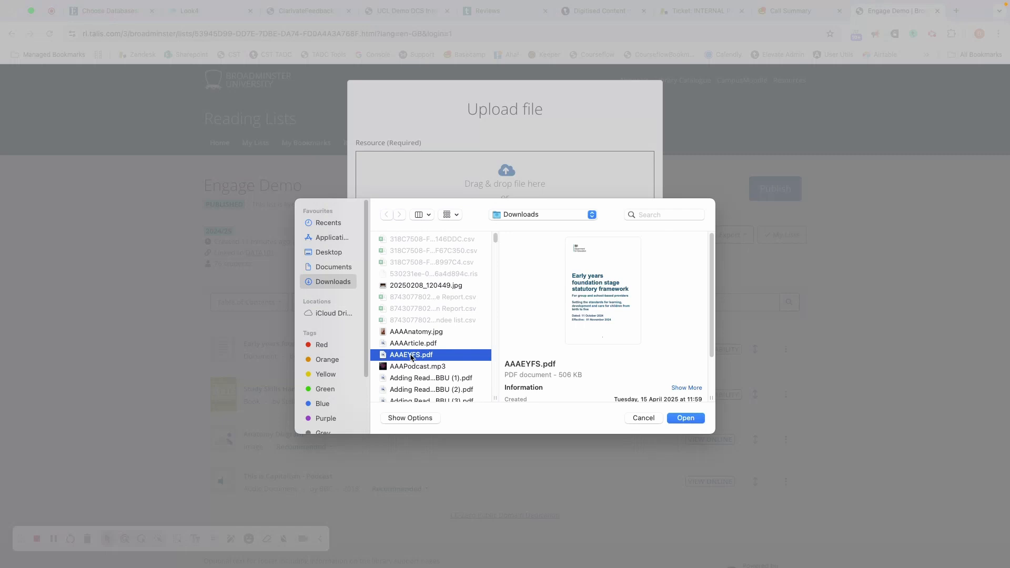
{"action": "left_click", "coordinate": [685, 418]}
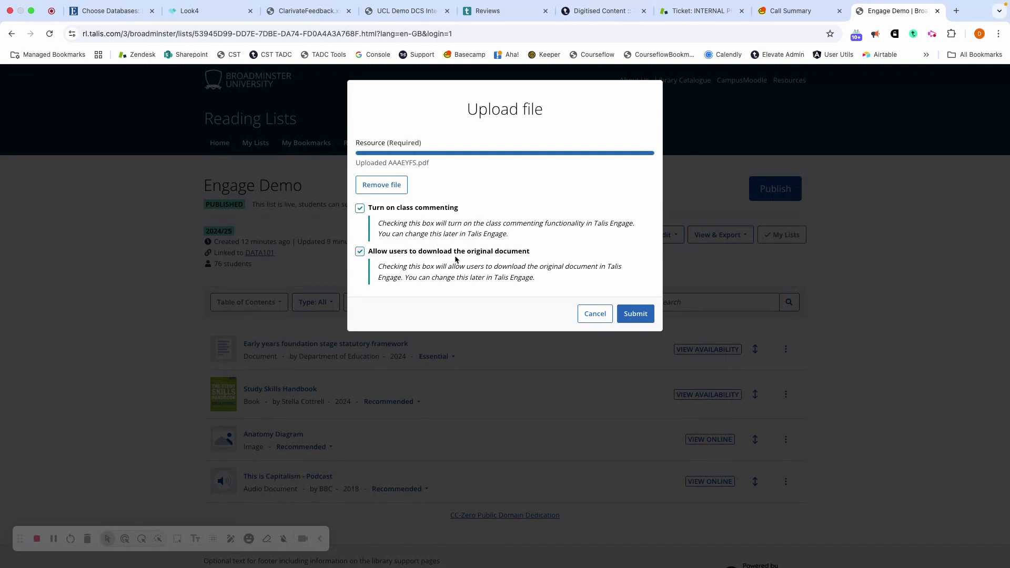
{"action": "left_click", "coordinate": [636, 314]}
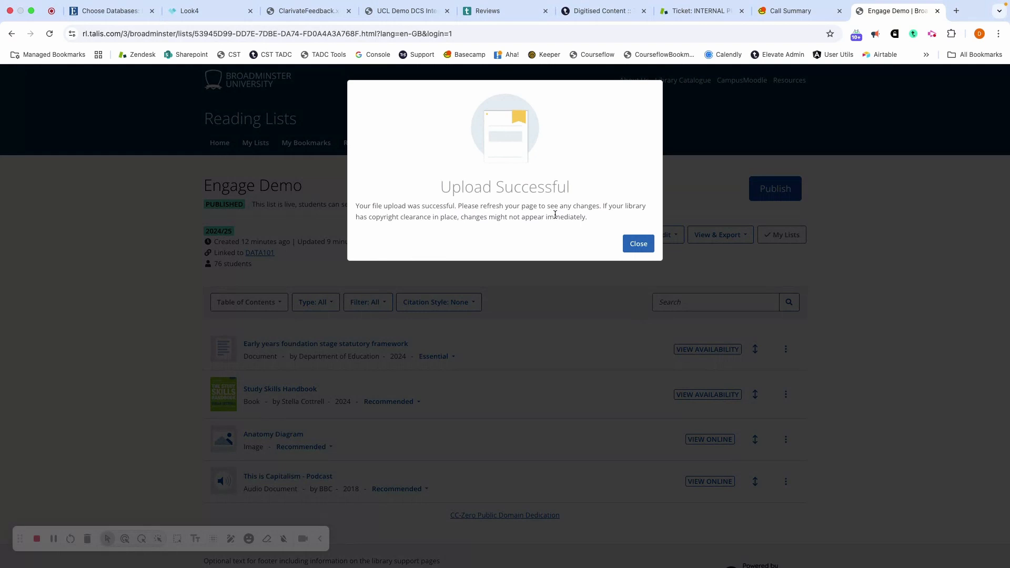
{"action": "left_click", "coordinate": [637, 245]}
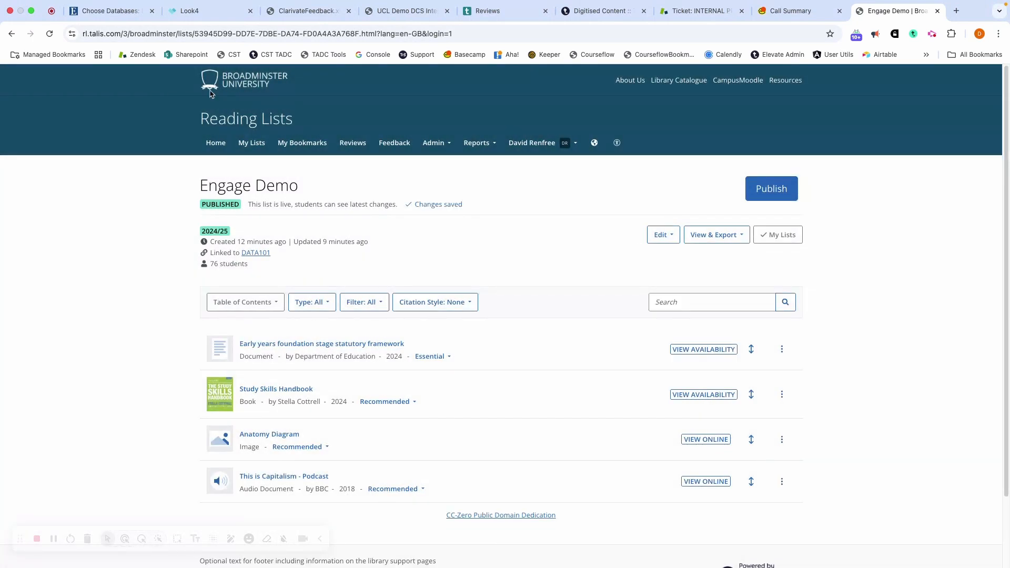
Reload the Engage Demo reading list and open the Early years foundation stage statutory framework document online.
{"action": "left_click", "coordinate": [49, 34]}
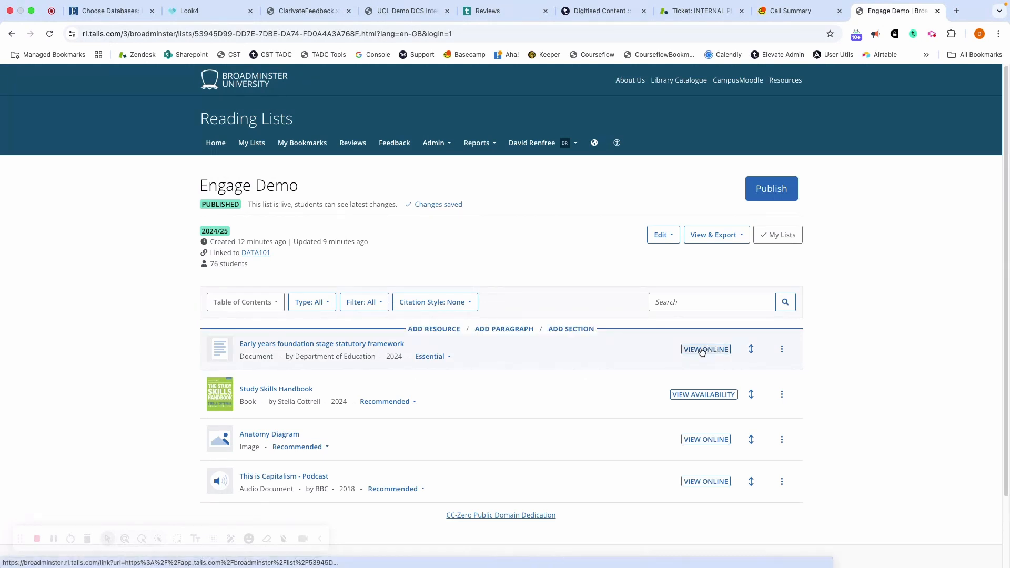
{"action": "left_click", "coordinate": [703, 351]}
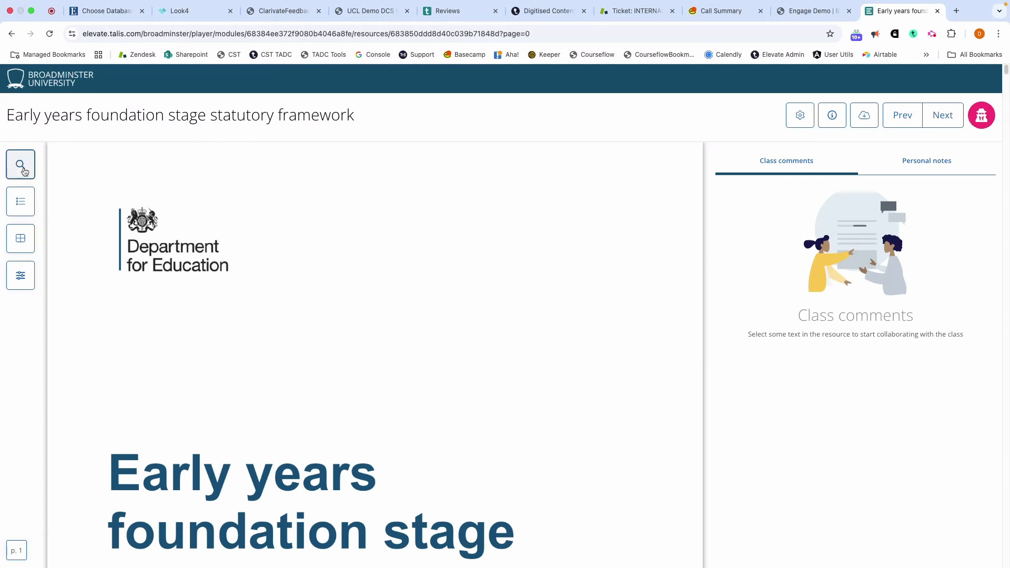
Examine the document's search tool, table of contents and page thumbnails, closing each one after viewing.
{"action": "left_click", "coordinate": [19, 164]}
{"action": "left_click", "coordinate": [19, 164]}
{"action": "left_click", "coordinate": [27, 205]}
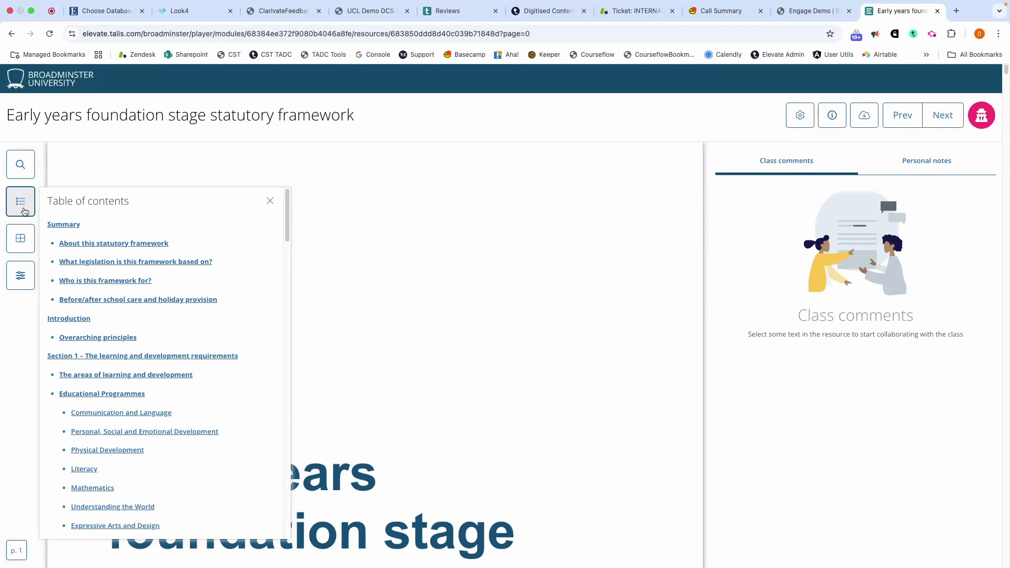
{"action": "left_click", "coordinate": [24, 210]}
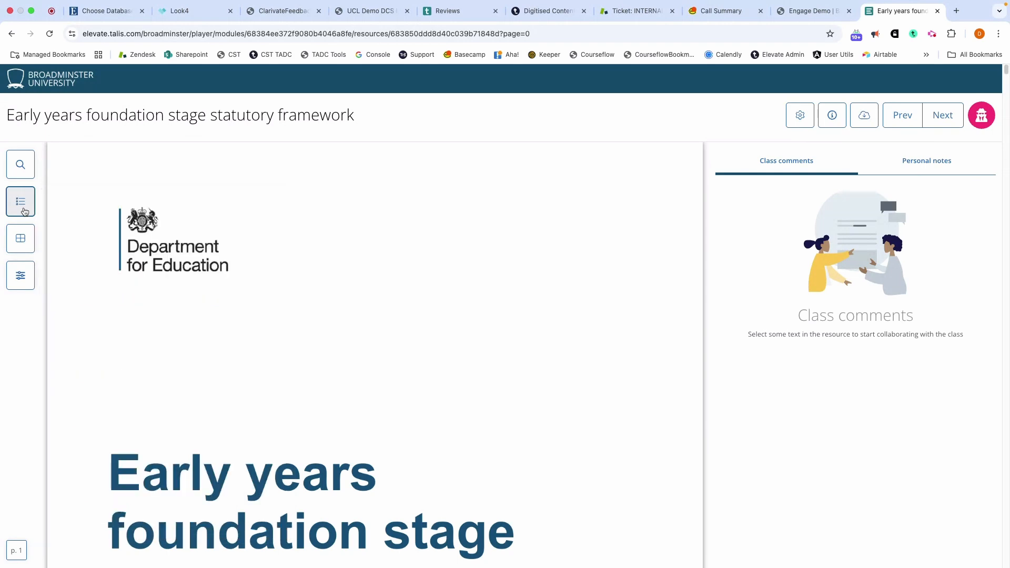
{"action": "left_click", "coordinate": [20, 239]}
{"action": "left_click", "coordinate": [140, 304]}
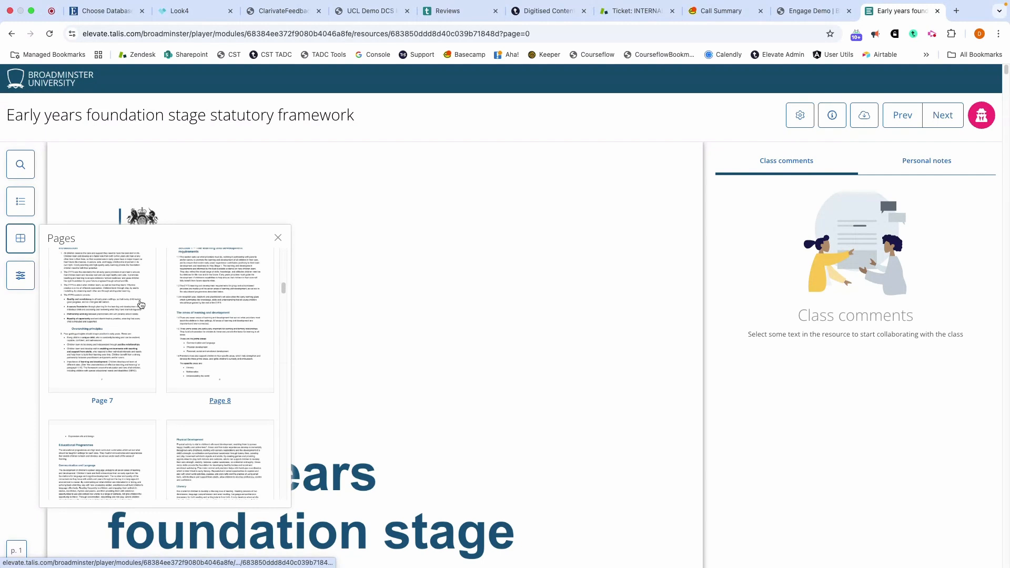
{"action": "left_click", "coordinate": [20, 239]}
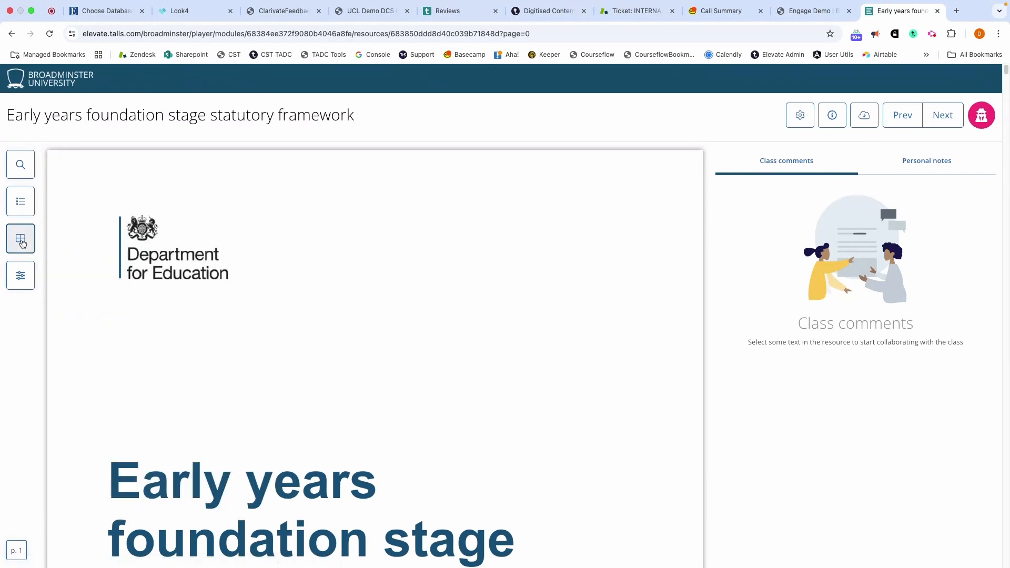
Hide the class comments and personal notes in the viewer settings, show them again and close the settings.
{"action": "left_click", "coordinate": [16, 279]}
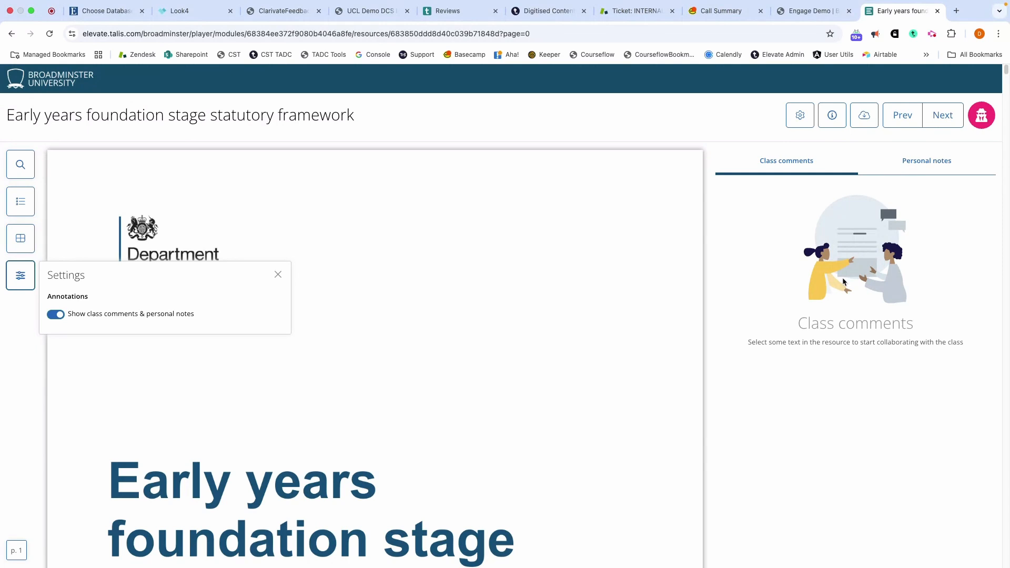
{"action": "left_click", "coordinate": [55, 314]}
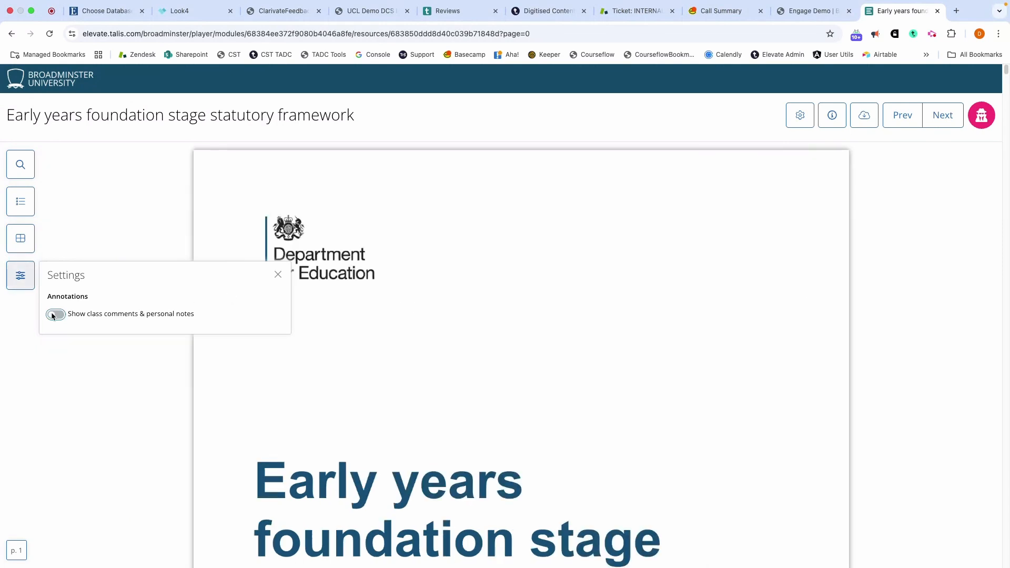
{"action": "left_click", "coordinate": [55, 315]}
{"action": "left_click", "coordinate": [30, 341]}
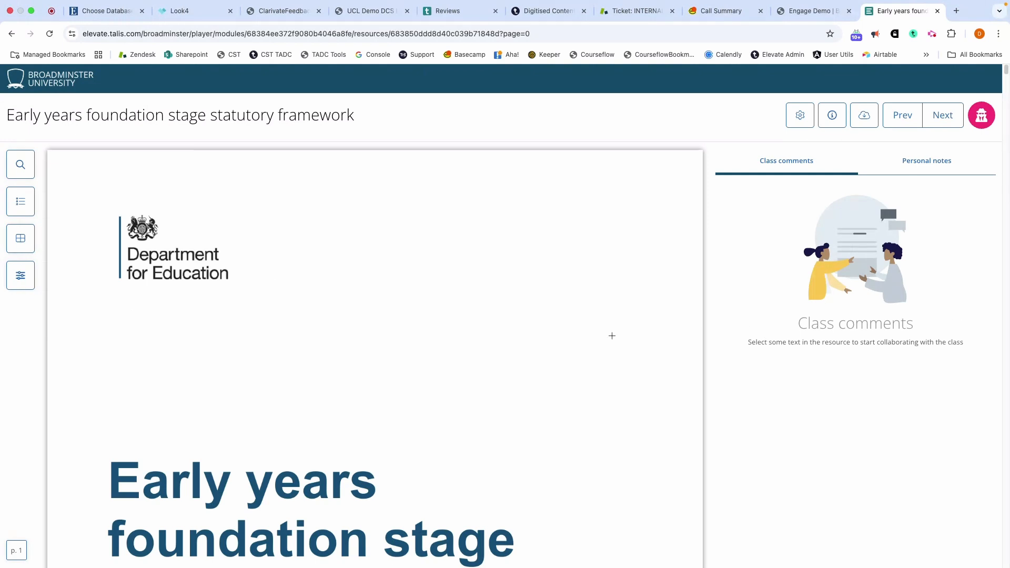
Highlight the title "Early years foundation stage statutory framework" on the cover page and write a class comment starting "Do you think this title is an accurate".
{"action": "scroll", "coordinate": [611, 336], "scroll_direction": "down", "scroll_amount": 3}
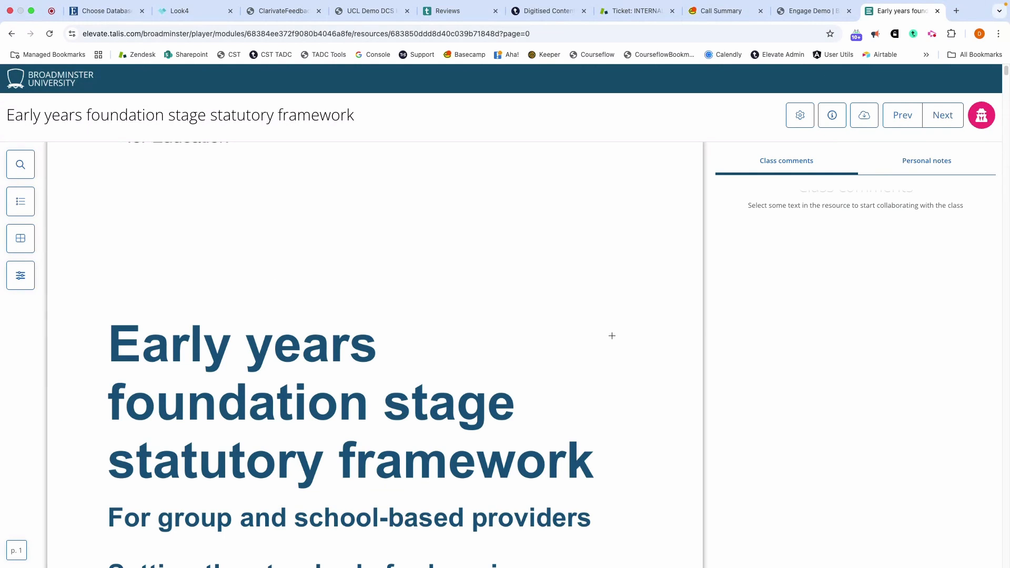
{"action": "scroll", "coordinate": [534, 336], "scroll_direction": "down", "scroll_amount": 1}
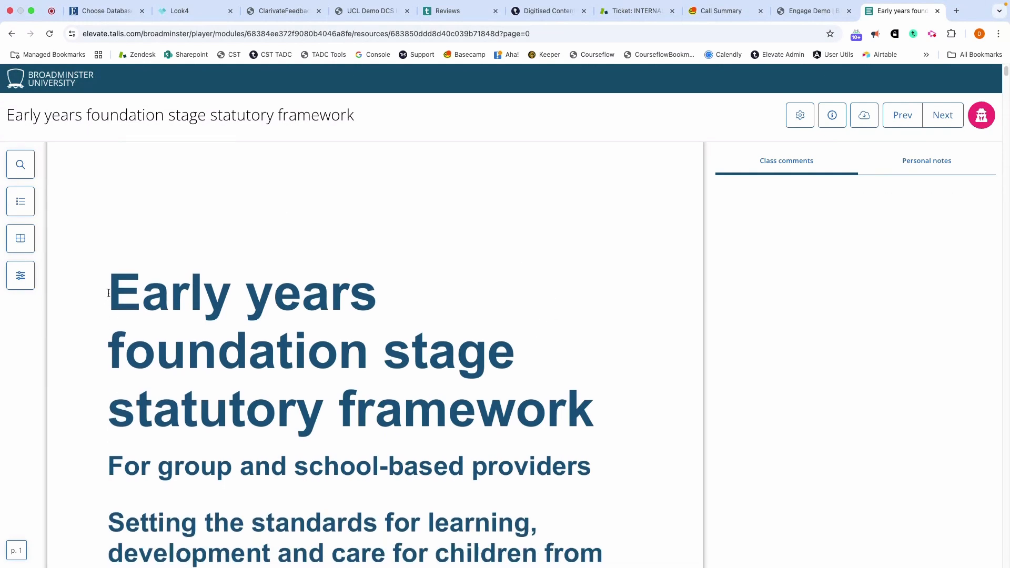
{"action": "left_click_drag", "start_coordinate": [104, 300], "coordinate": [561, 415]}
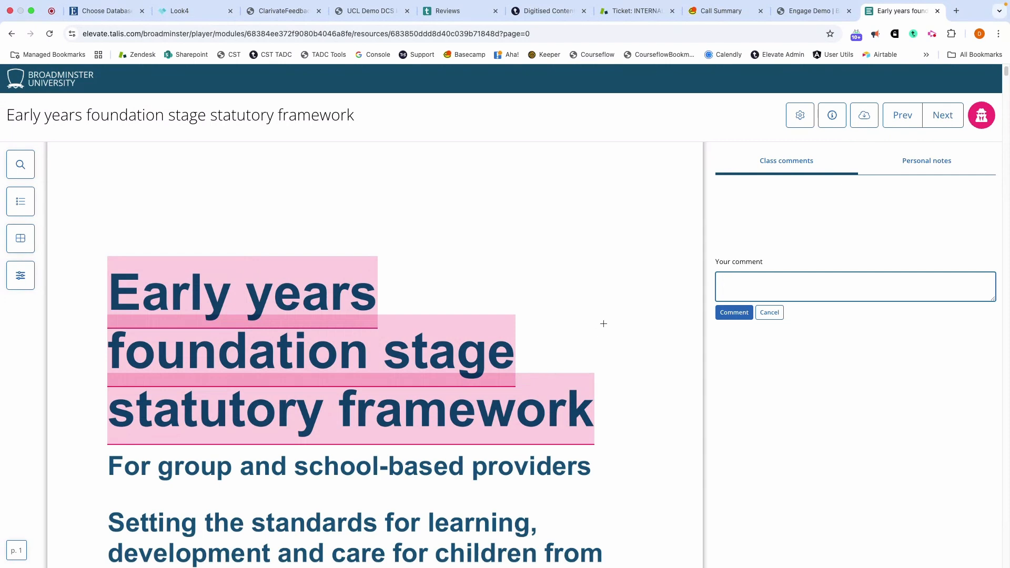
{"action": "type", "text": "Do you think this title is an accurate d"}
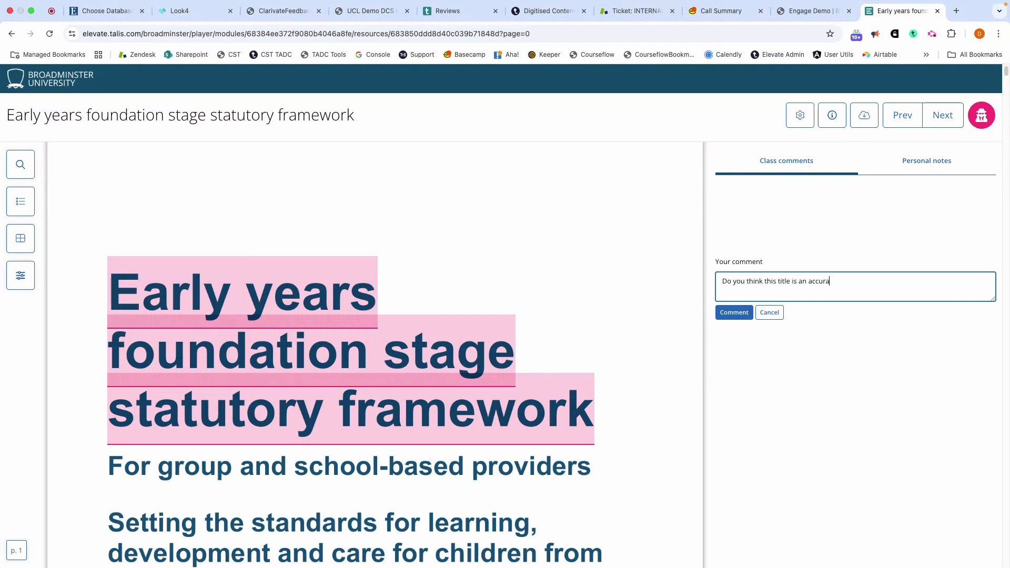
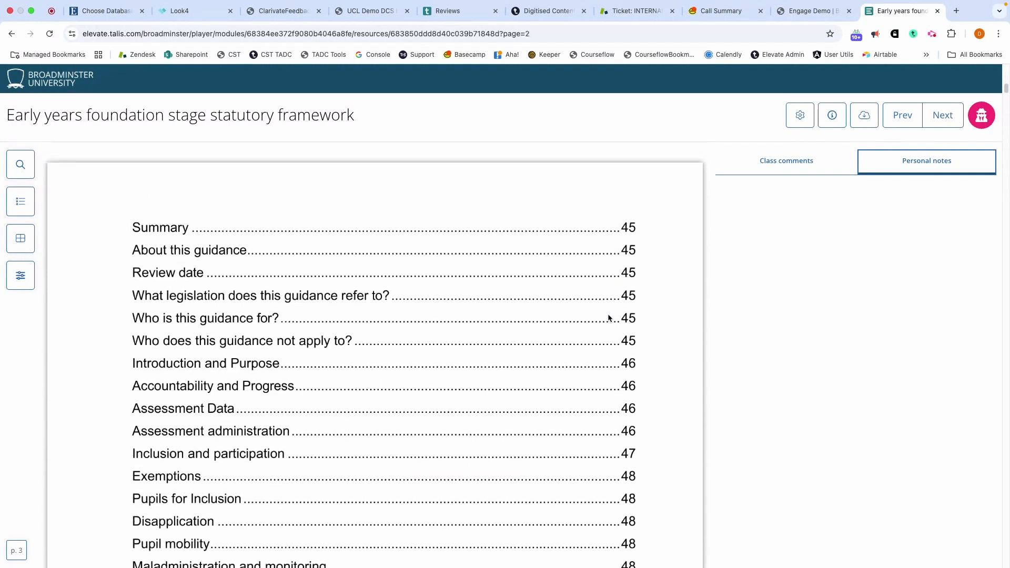
Add a personal note to the acronym "(CoDPs)" in the Summary section reading "Find out what this acronym means?!?".
{"action": "scroll", "coordinate": [669, 399], "scroll_direction": "down", "scroll_amount": 2}
{"action": "scroll", "coordinate": [669, 399], "scroll_direction": "down", "scroll_amount": 6}
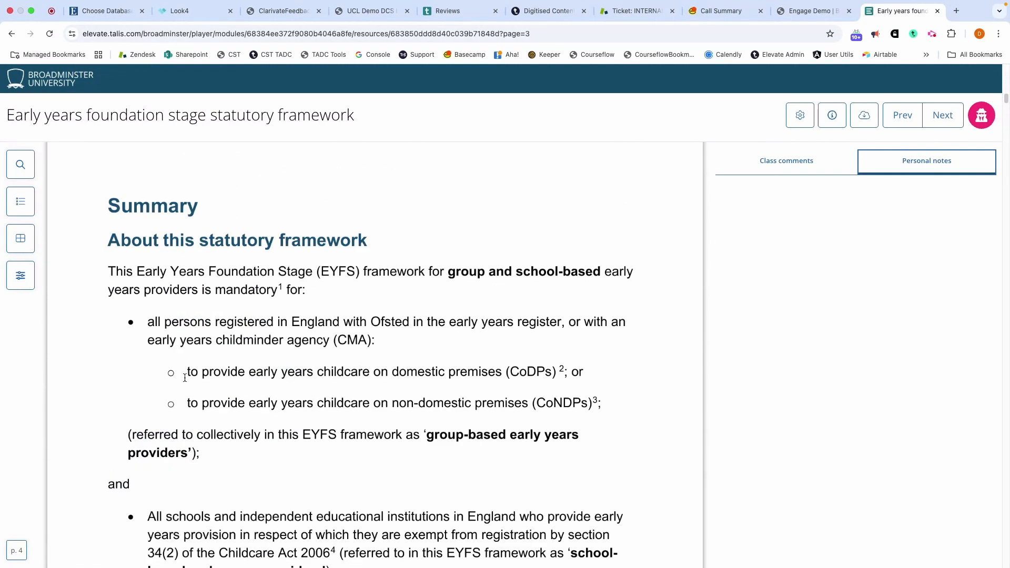
{"action": "double_click", "coordinate": [508, 372]}
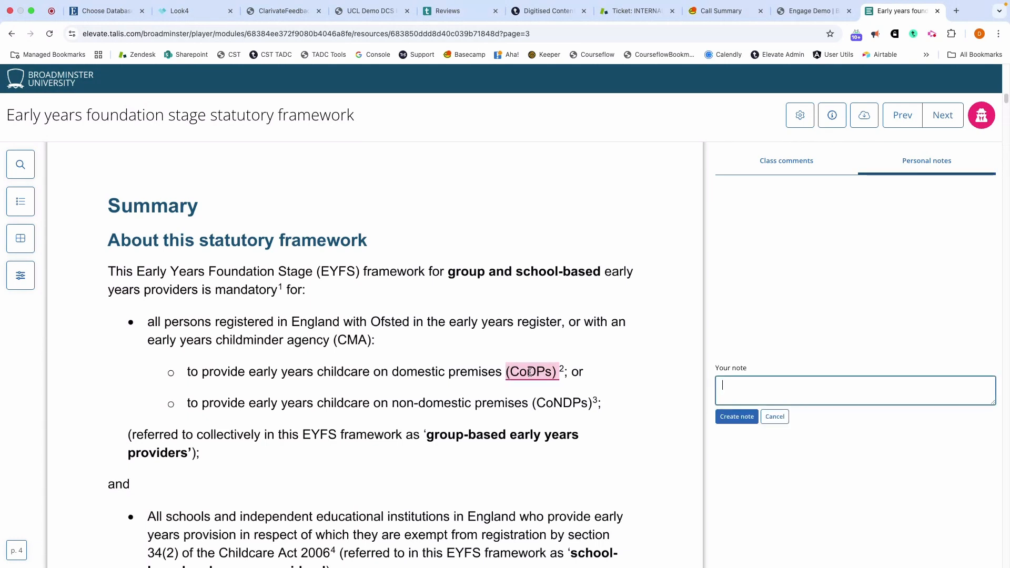
{"action": "type", "text": "Find out what this acronym mean"}
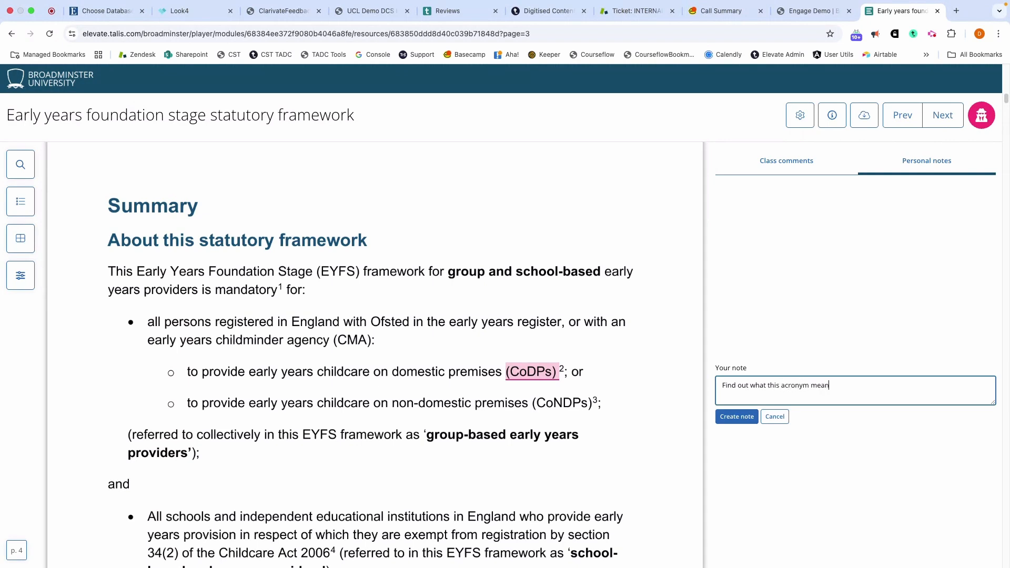
{"action": "type", "text": "s?!?"}
{"action": "left_click", "coordinate": [734, 419]}
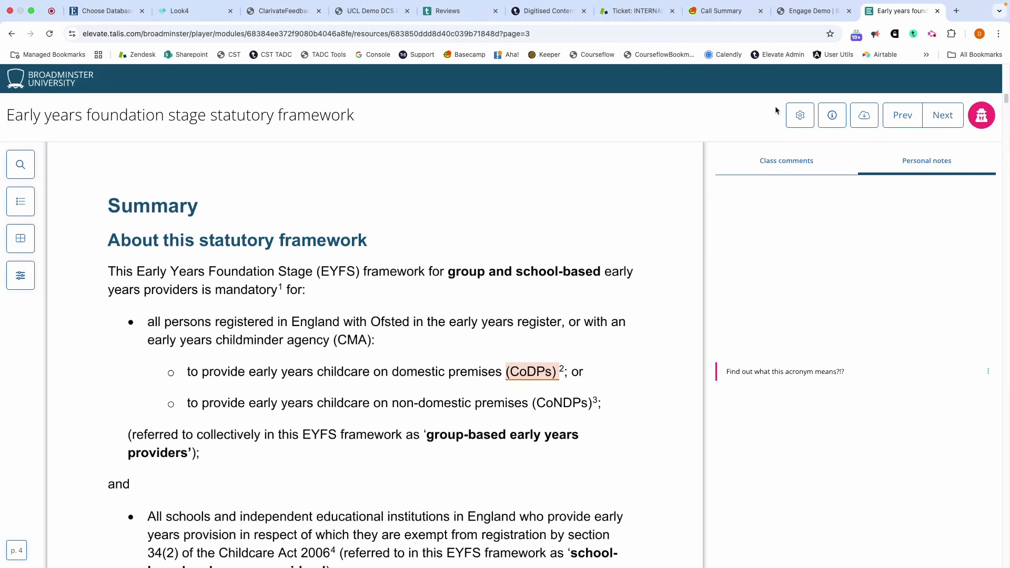
View the resource settings for class commenting and downloads, cancel them, and try the navigation between previous and next resources.
{"action": "left_click", "coordinate": [799, 116]}
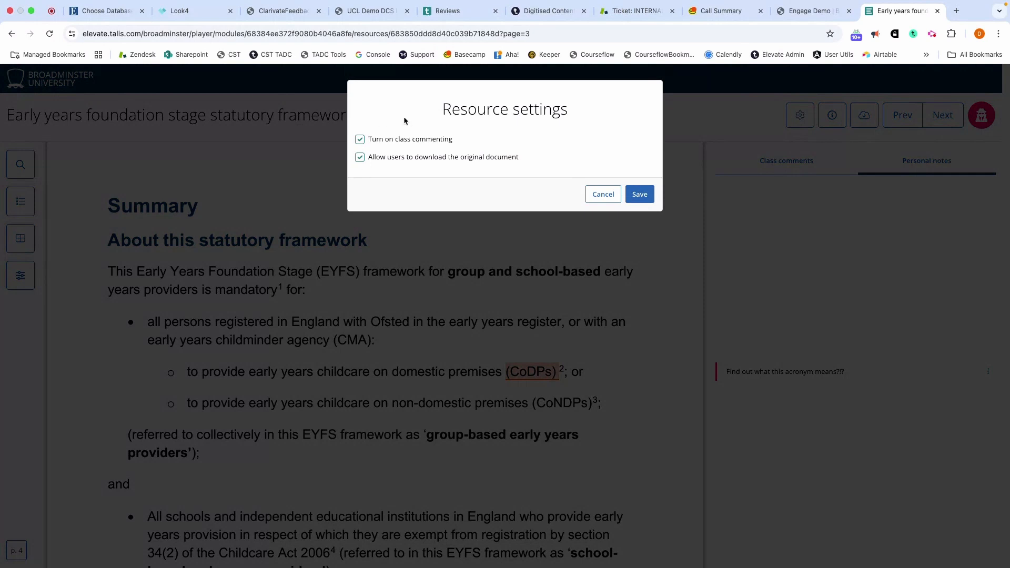
{"action": "left_click", "coordinate": [592, 198]}
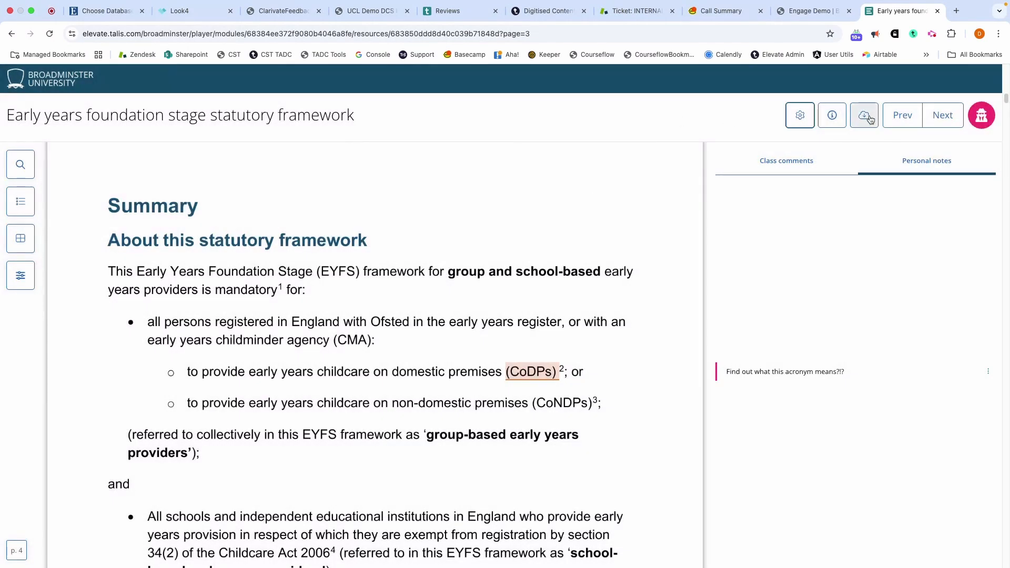
{"action": "left_click", "coordinate": [955, 119]}
{"action": "left_click", "coordinate": [901, 118]}
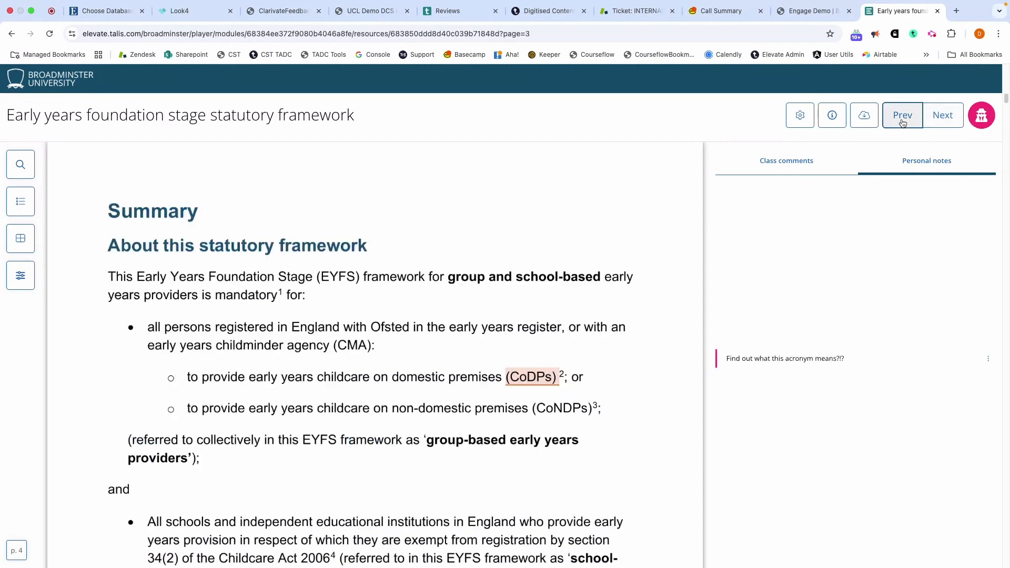
{"action": "left_click", "coordinate": [929, 120]}
{"action": "left_click", "coordinate": [897, 115]}
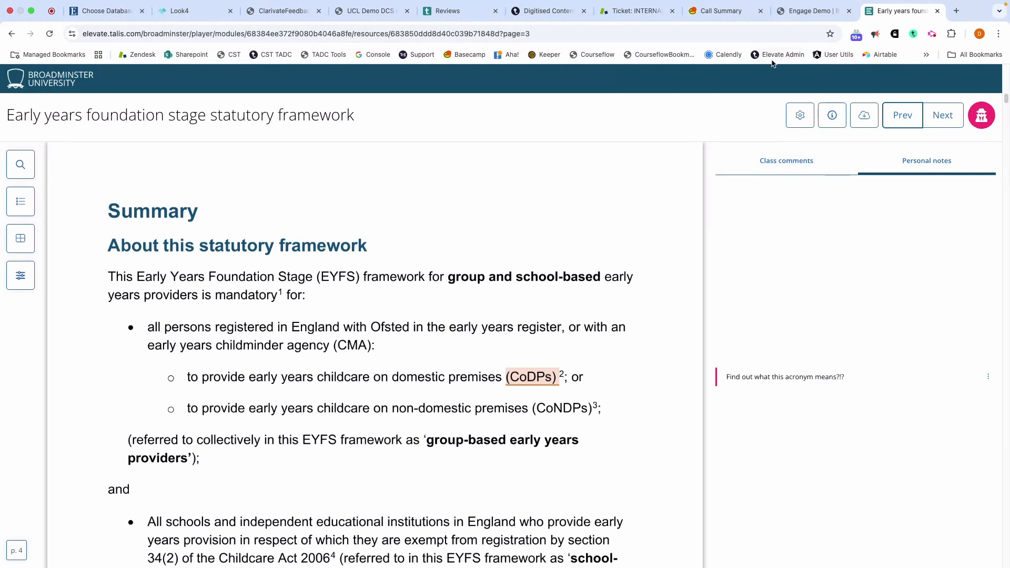
Return to the Engage Demo list and upload AAAArticle.pdf from Downloads to the Study Skills Handbook item.
{"action": "left_click", "coordinate": [797, 14]}
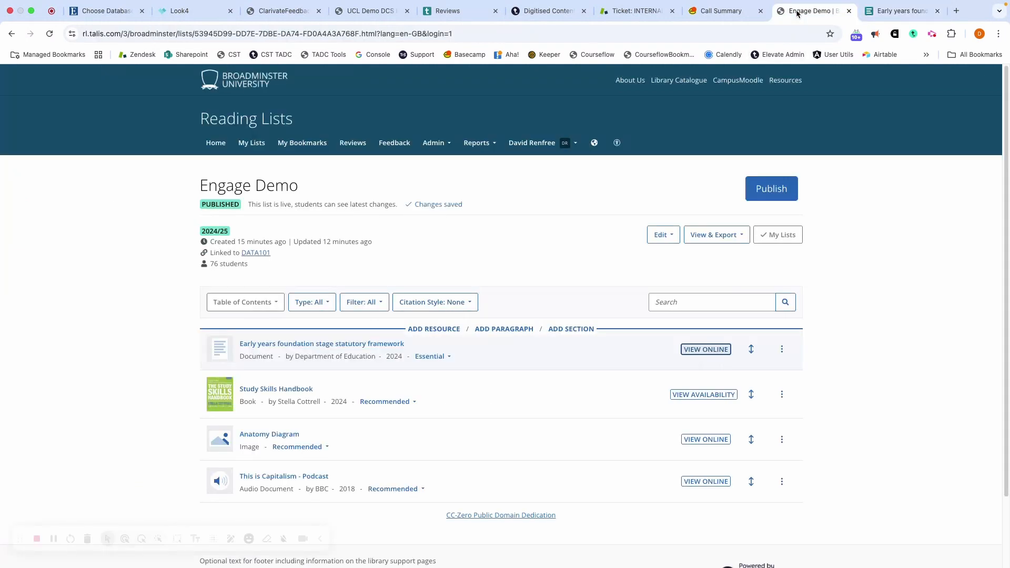
{"action": "scroll", "coordinate": [466, 219], "scroll_direction": "down", "scroll_amount": 3}
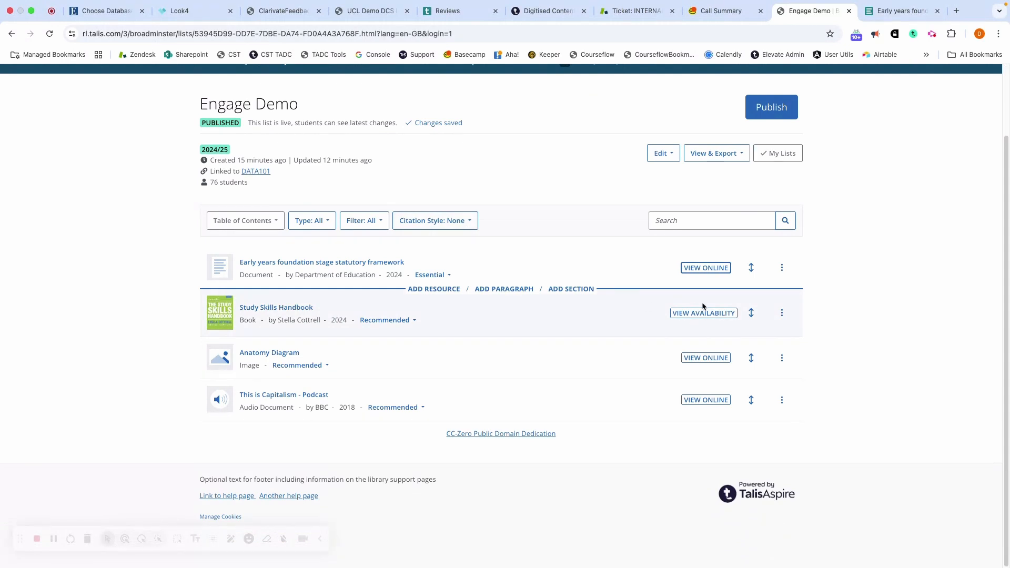
{"action": "left_click", "coordinate": [779, 316]}
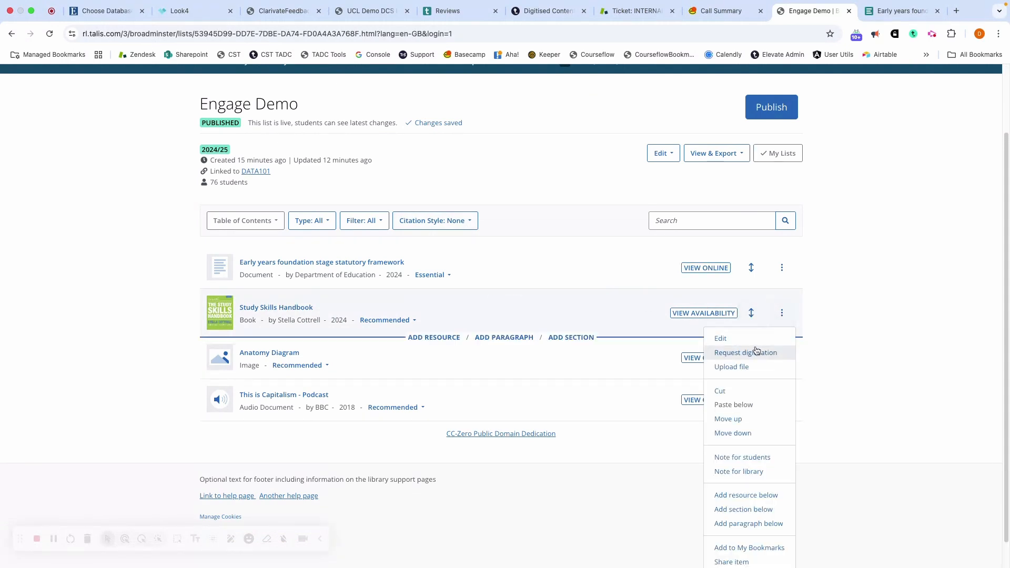
{"action": "left_click", "coordinate": [753, 365]}
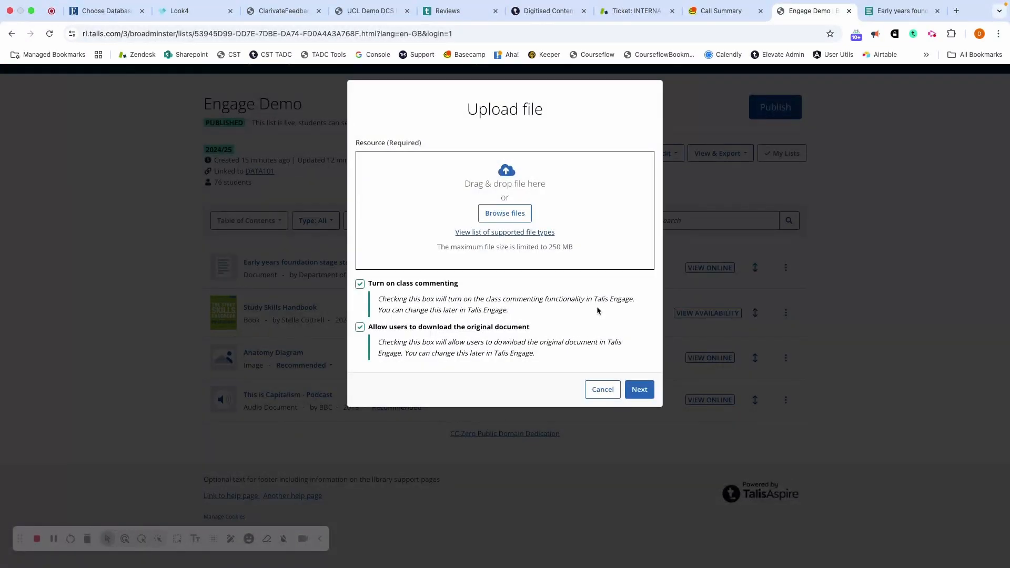
{"action": "left_click", "coordinate": [507, 215]}
{"action": "scroll", "coordinate": [403, 309], "scroll_direction": "down", "scroll_amount": 1}
{"action": "left_click", "coordinate": [413, 340]}
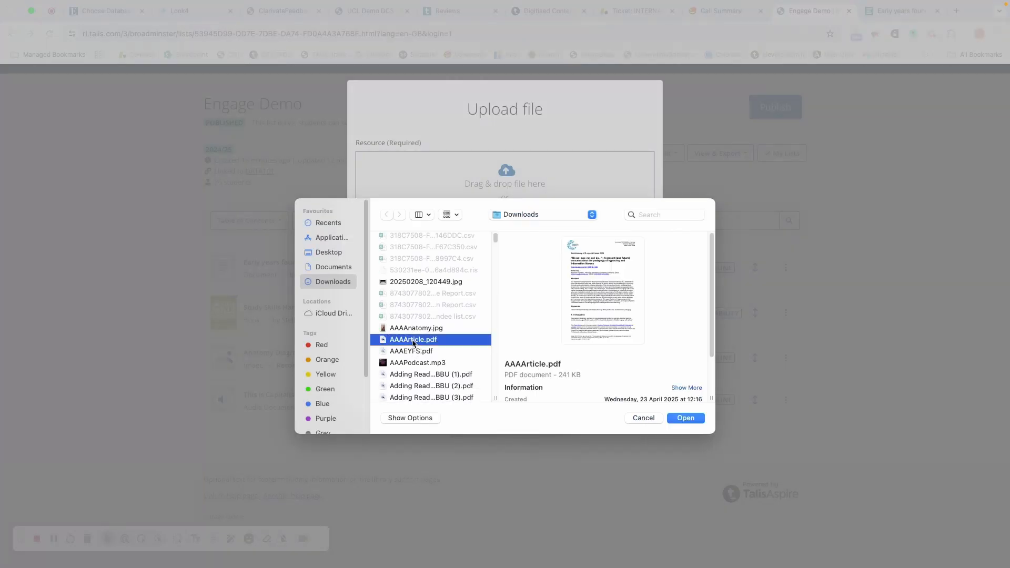
{"action": "left_click", "coordinate": [676, 419]}
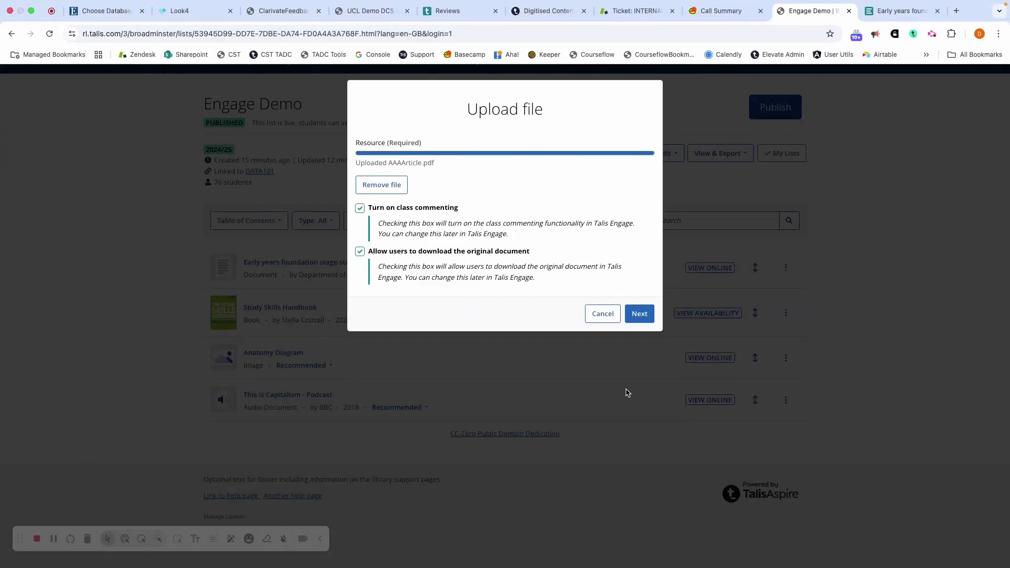
Set the chapter name to "Chapter 1" in the upload details and submit the file.
{"action": "left_click", "coordinate": [640, 315]}
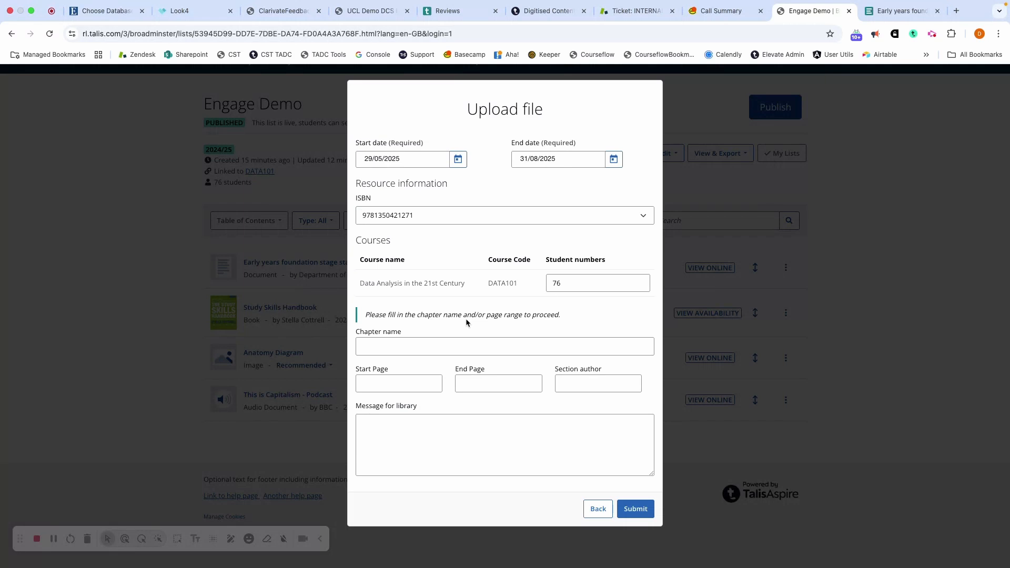
{"action": "left_click", "coordinate": [404, 350]}
{"action": "left_click", "coordinate": [435, 375]}
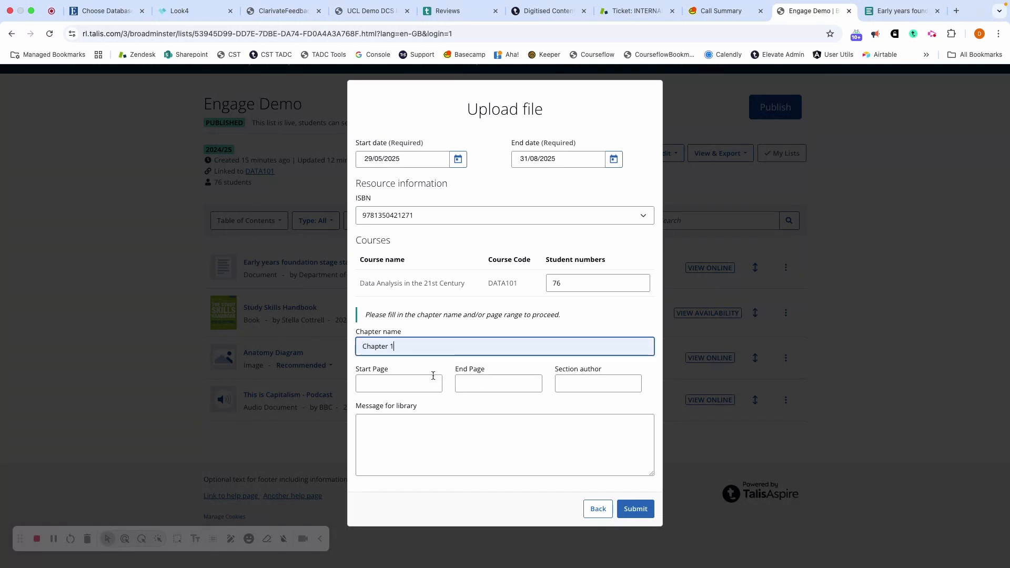
{"action": "left_click", "coordinate": [639, 515]}
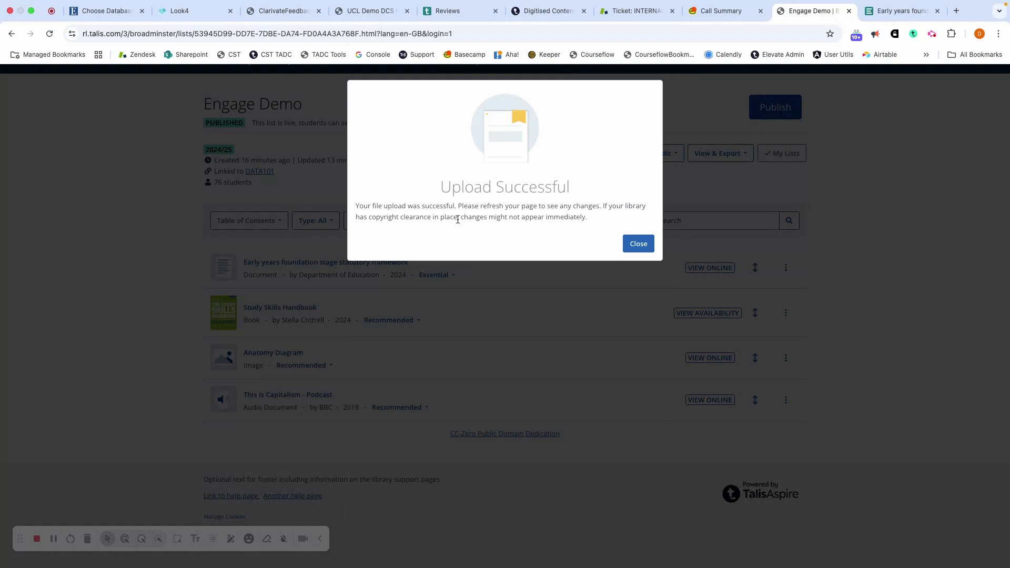
Dismiss the upload dialog, reload the list, and view the Study Skills Handbook's copyright notice and article online before closing it.
{"action": "left_click", "coordinate": [636, 245]}
{"action": "left_click", "coordinate": [50, 34]}
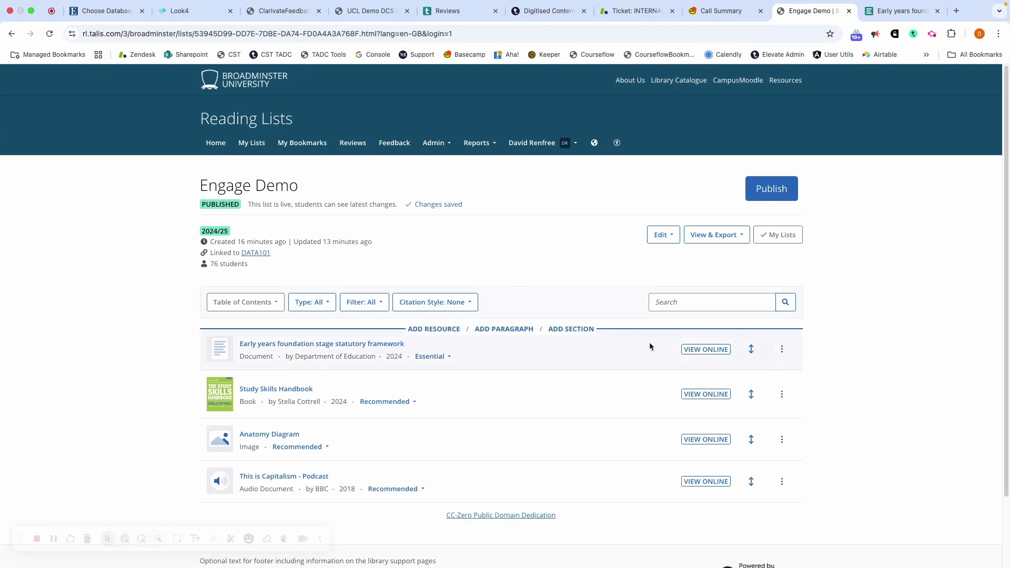
{"action": "left_click", "coordinate": [705, 394]}
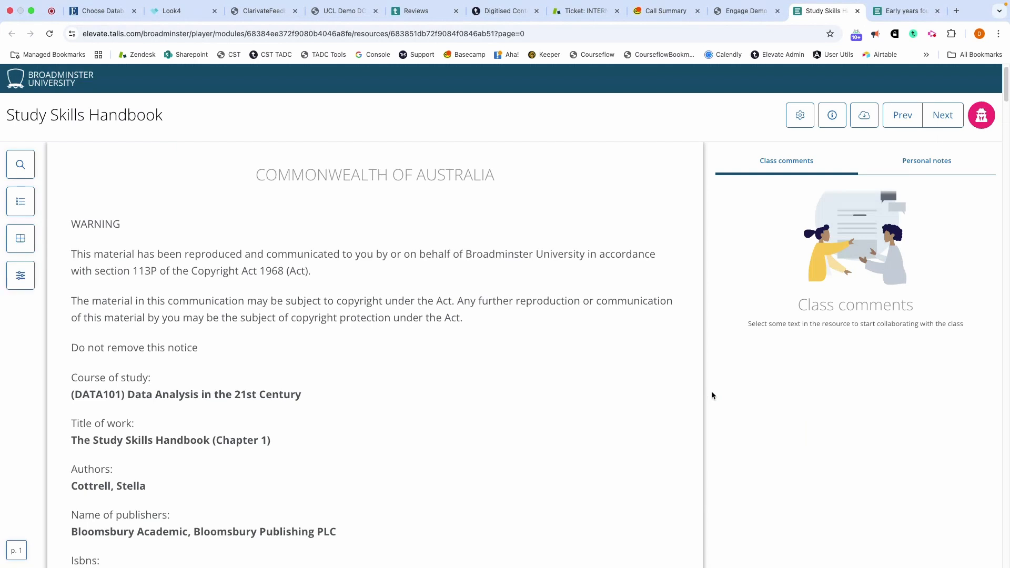
{"action": "scroll", "coordinate": [429, 202], "scroll_direction": "down", "scroll_amount": 7}
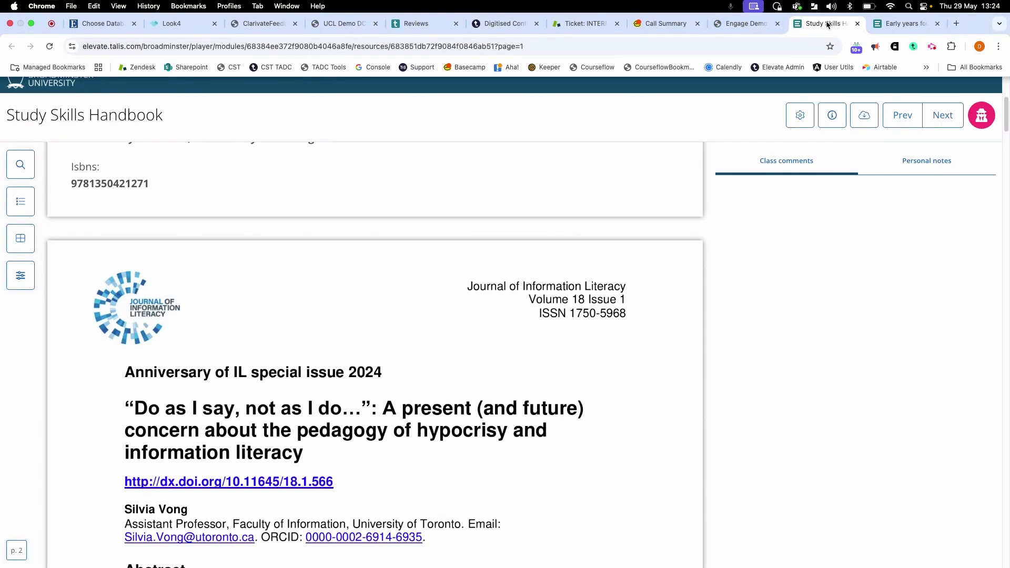
{"action": "left_click", "coordinate": [857, 24]}
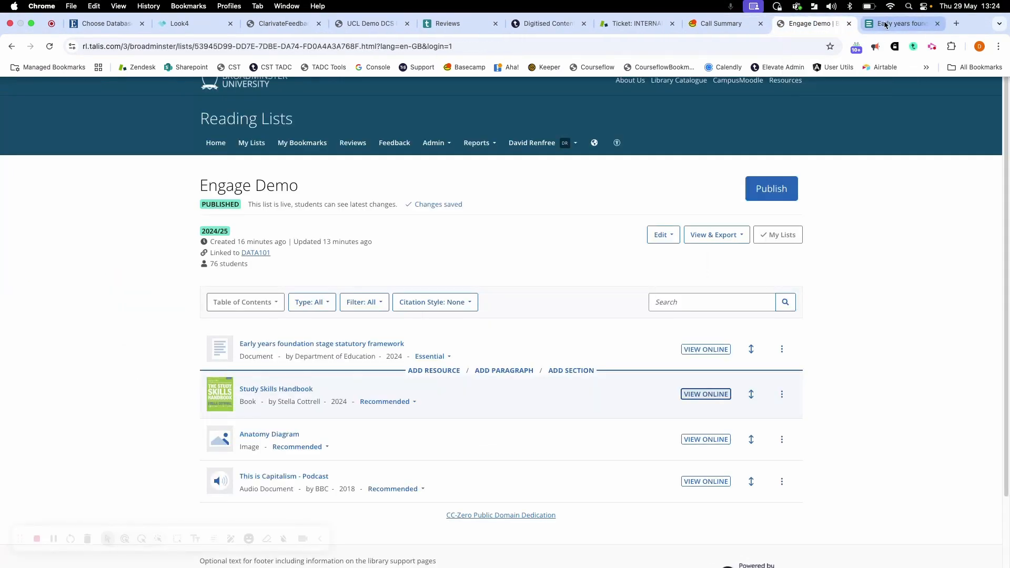
Open the digitised content site dc.talis.com/broadminster in a new browser tab and list its digitisation requests.
{"action": "left_click", "coordinate": [956, 23]}
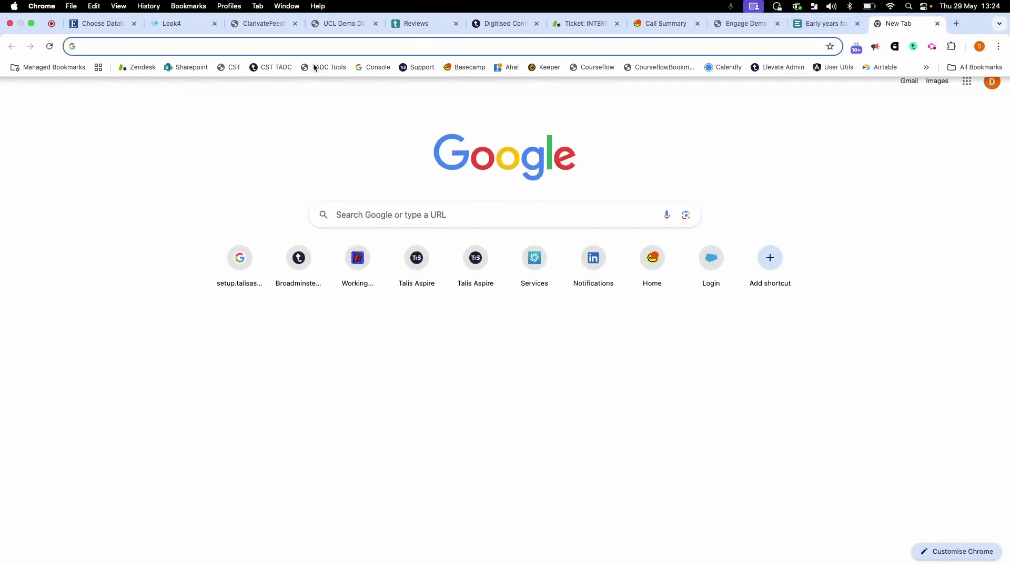
{"action": "left_click", "coordinate": [279, 67]}
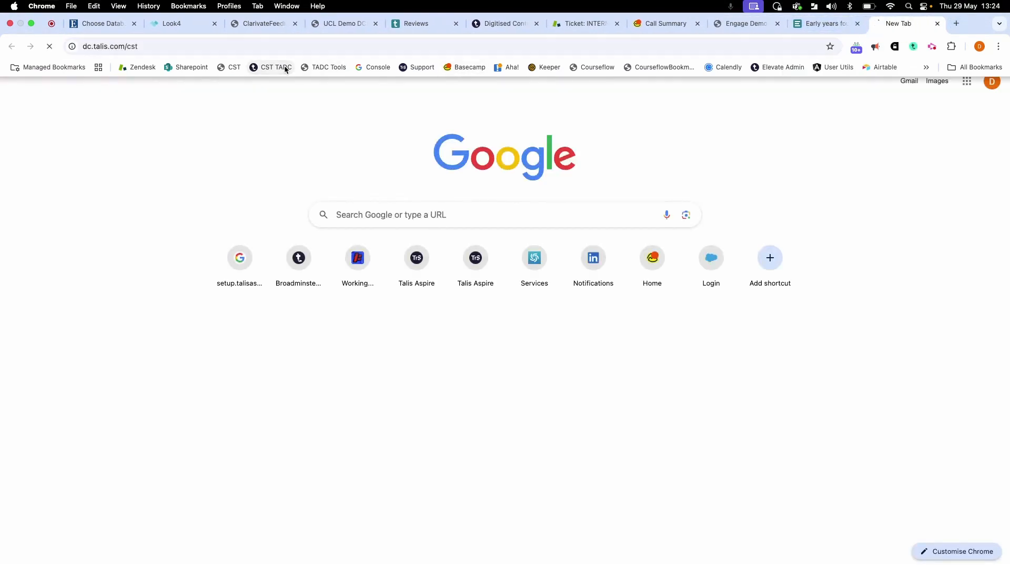
{"action": "double_click", "coordinate": [131, 46]}
{"action": "type", "text": "broadminster"}
{"action": "key", "text": "Return"}
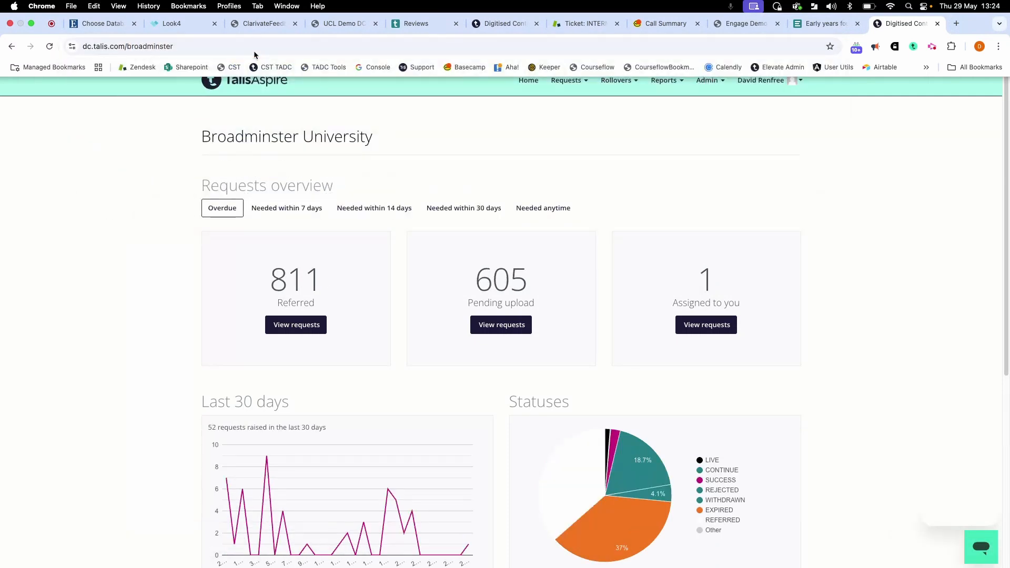
{"action": "left_click", "coordinate": [560, 82]}
{"action": "left_click", "coordinate": [556, 105]}
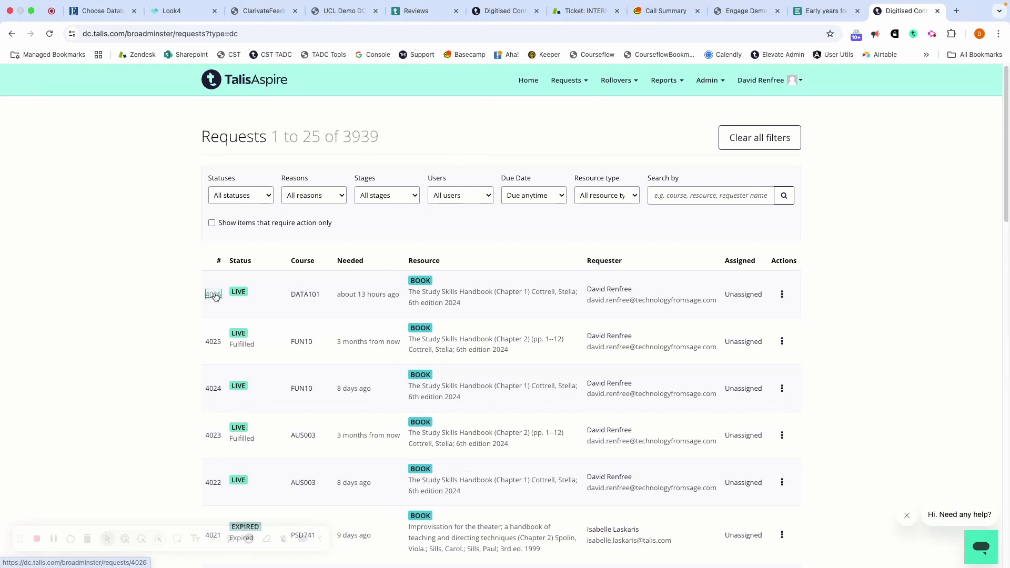
Open the DATA101 request for The Study Skills Handbook (Chapter 1) and examine its resource details, worklog and analytics.
{"action": "left_click", "coordinate": [213, 295]}
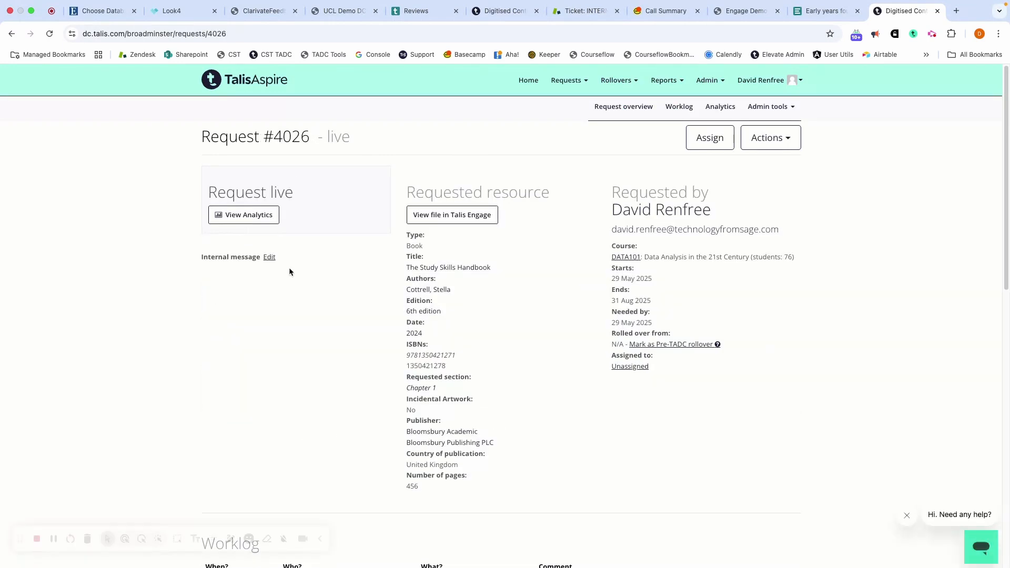
{"action": "scroll", "coordinate": [433, 277], "scroll_direction": "down", "scroll_amount": 5}
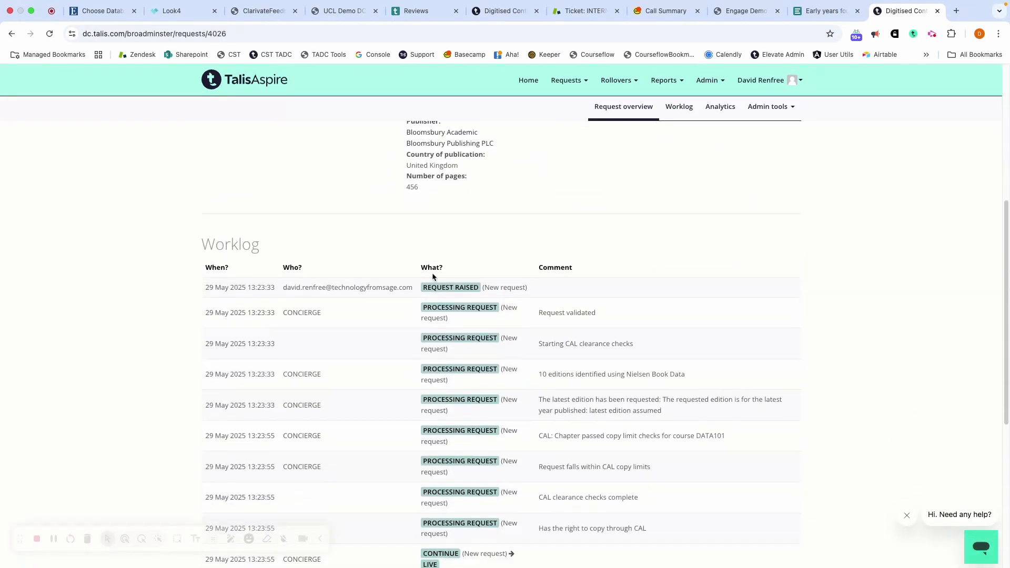
{"action": "scroll", "coordinate": [433, 277], "scroll_direction": "down", "scroll_amount": 1}
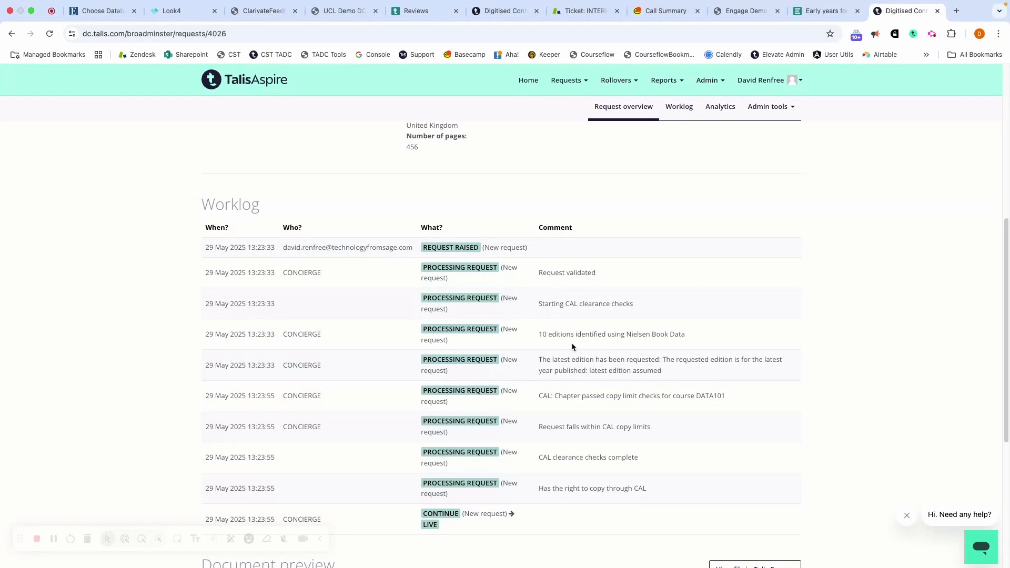
{"action": "scroll", "coordinate": [571, 343], "scroll_direction": "down", "scroll_amount": 1}
{"action": "scroll", "coordinate": [572, 346], "scroll_direction": "down", "scroll_amount": 1}
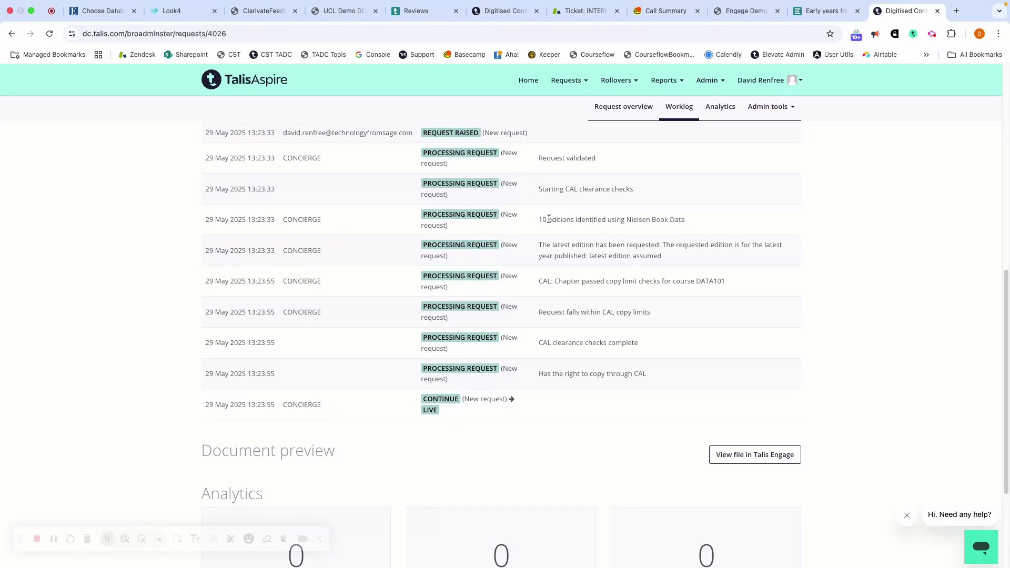
{"action": "scroll", "coordinate": [621, 278], "scroll_direction": "down", "scroll_amount": 1}
{"action": "scroll", "coordinate": [620, 278], "scroll_direction": "up", "scroll_amount": 5}
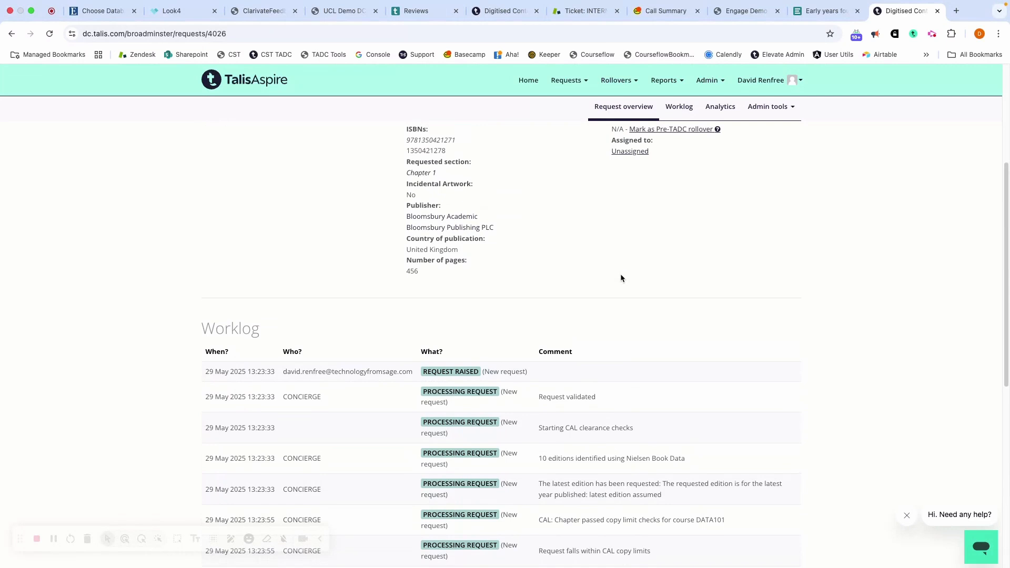
{"action": "scroll", "coordinate": [620, 278], "scroll_direction": "up", "scroll_amount": 4}
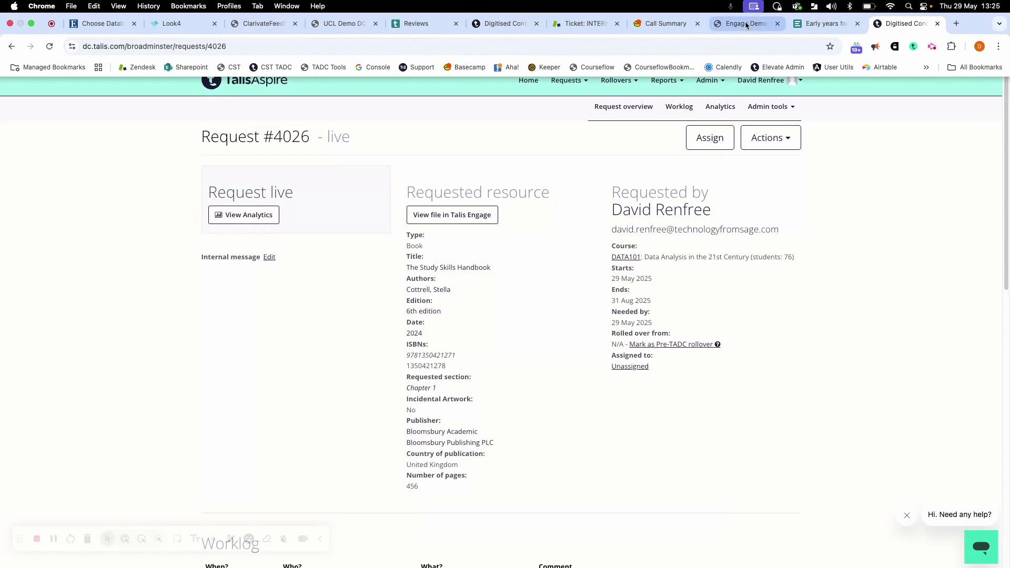
Return to the Engage Demo reading list and view the Anatomy Diagram online.
{"action": "left_click", "coordinate": [745, 25]}
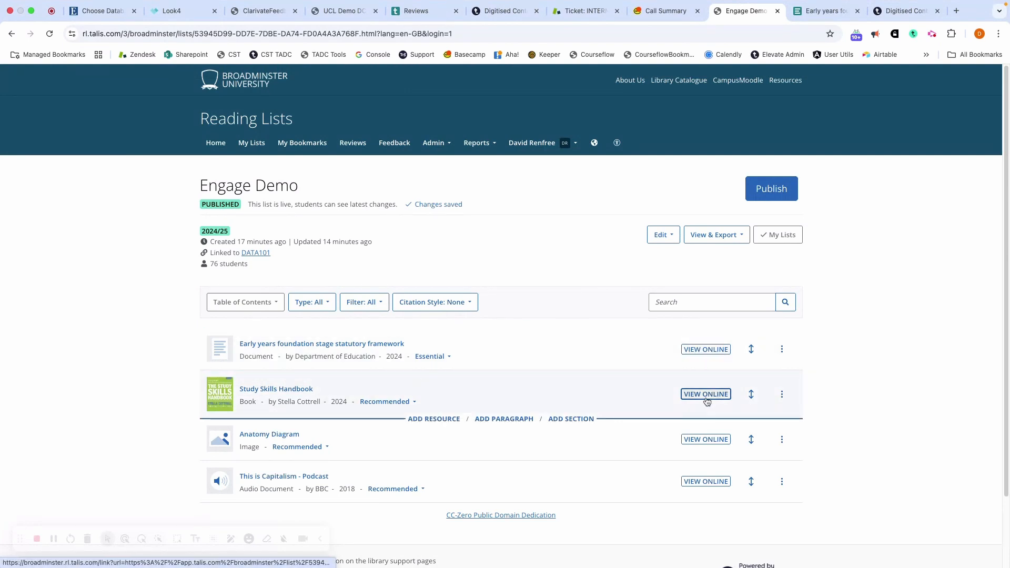
{"action": "left_click", "coordinate": [706, 439]}
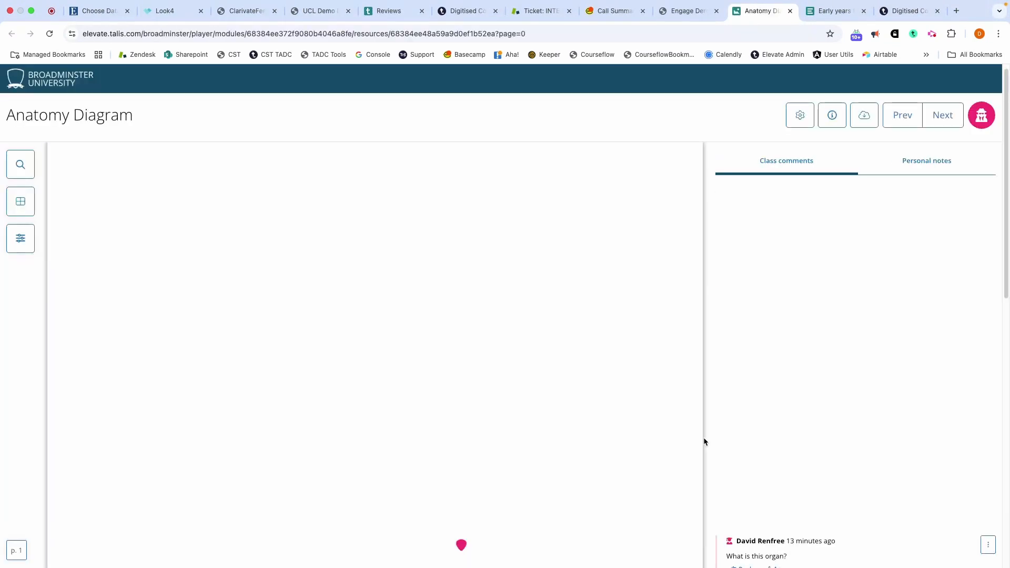
{"action": "scroll", "coordinate": [601, 352], "scroll_direction": "down", "scroll_amount": 5}
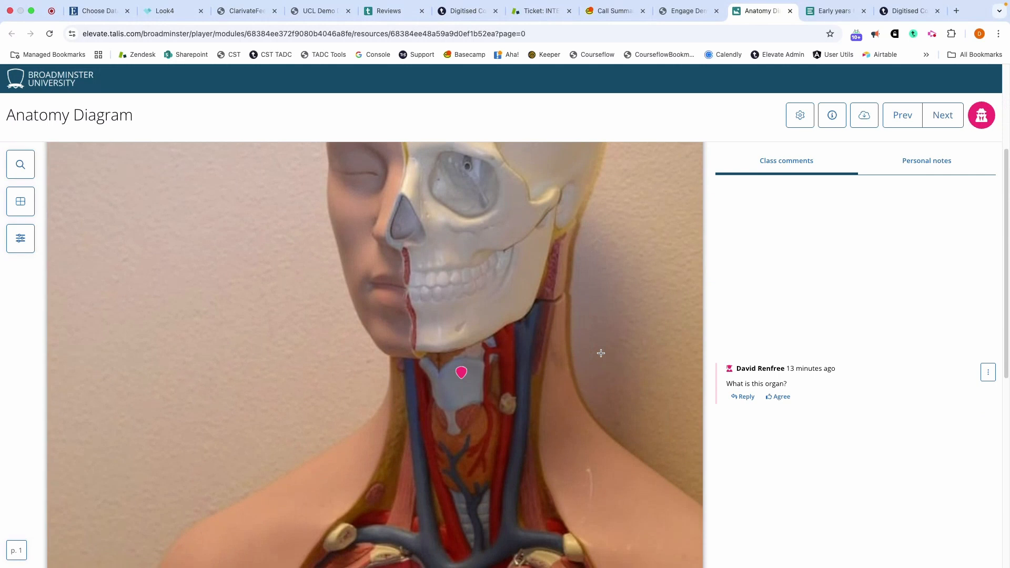
Pin the class comment "What is this?" to the intact pink lung in the Anatomy Diagram and post it.
{"action": "scroll", "coordinate": [601, 353], "scroll_direction": "down", "scroll_amount": 3}
{"action": "scroll", "coordinate": [554, 398], "scroll_direction": "down", "scroll_amount": 3}
{"action": "left_click", "coordinate": [497, 483]}
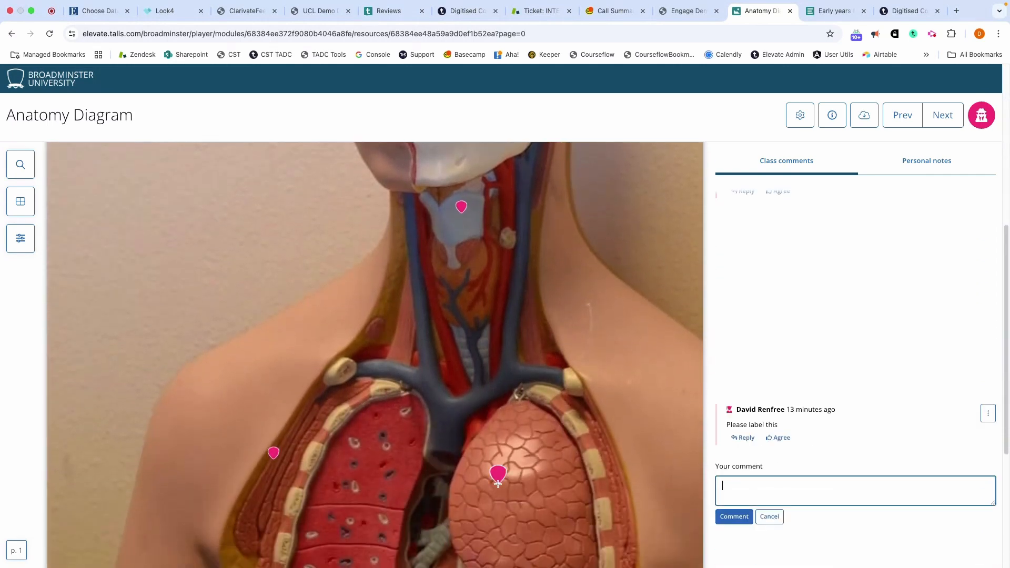
{"action": "type", "text": "What is"}
{"action": "type", "text": "is?"}
{"action": "left_click", "coordinate": [728, 518]}
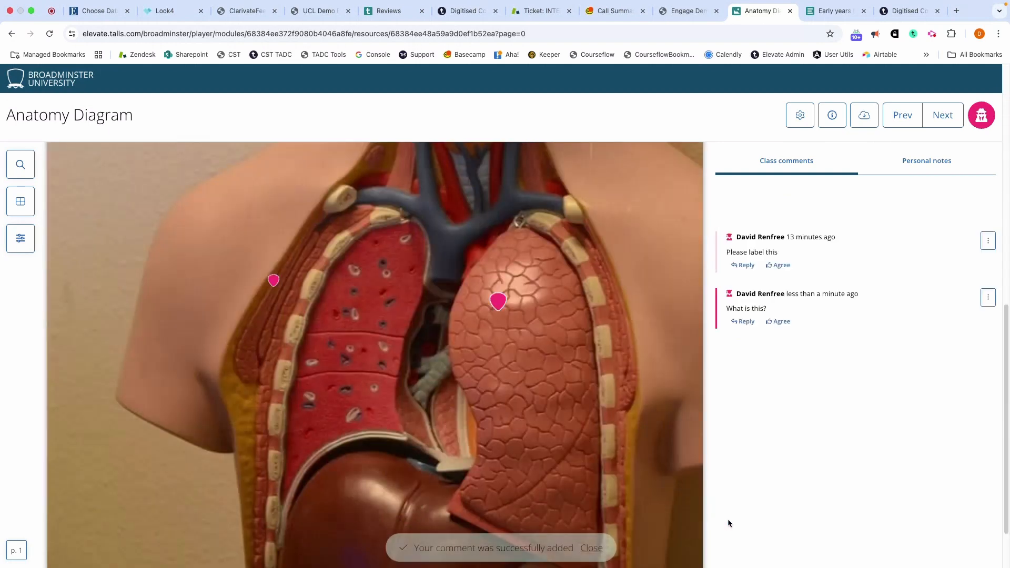
View "This is Capitalism - Podcast" online from the Engage Demo list and move its playback position to 0:09:38.
{"action": "left_click", "coordinate": [681, 12]}
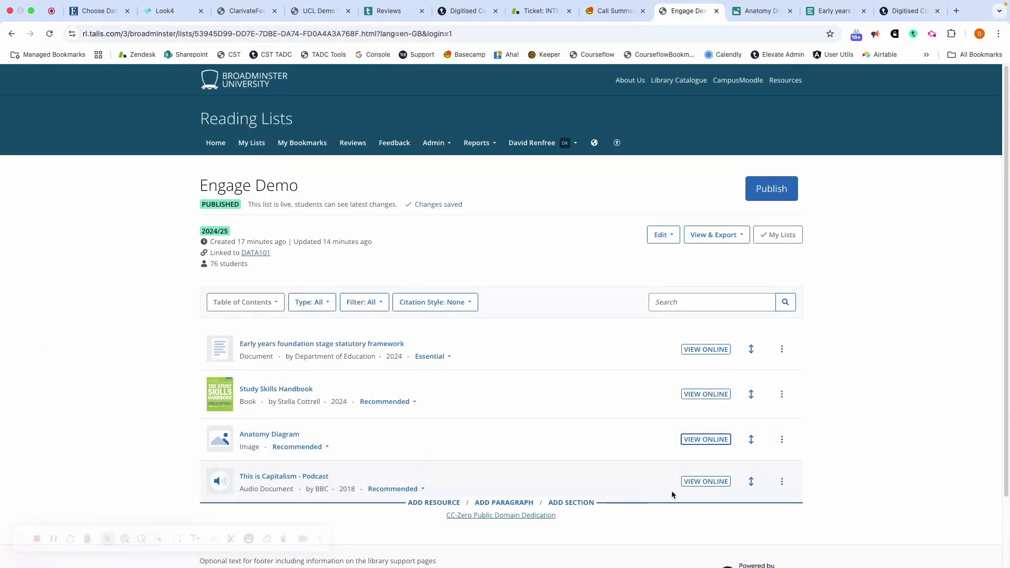
{"action": "left_click", "coordinate": [706, 481]}
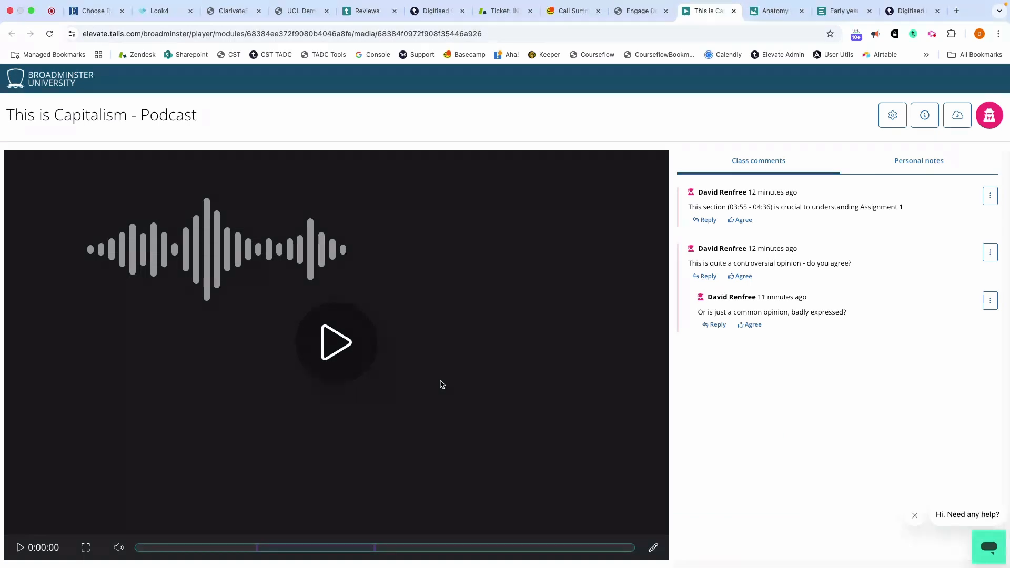
{"action": "mouse_move", "coordinate": [423, 559]}
{"action": "left_click", "coordinate": [433, 548]}
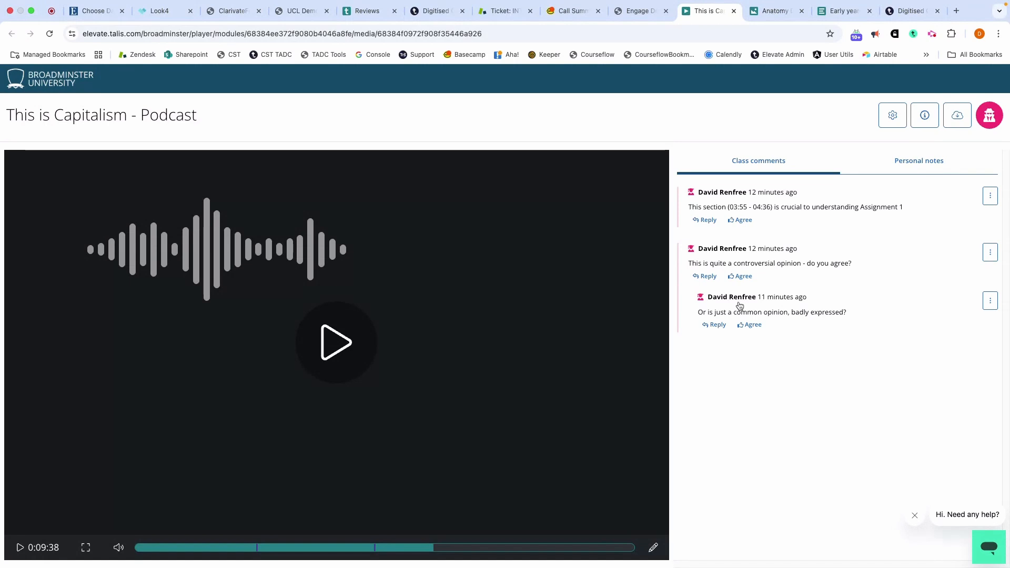
Return to the reading list site, open the Talis Engage settings and examine the file upload and copyright clearance options.
{"action": "left_click", "coordinate": [634, 14]}
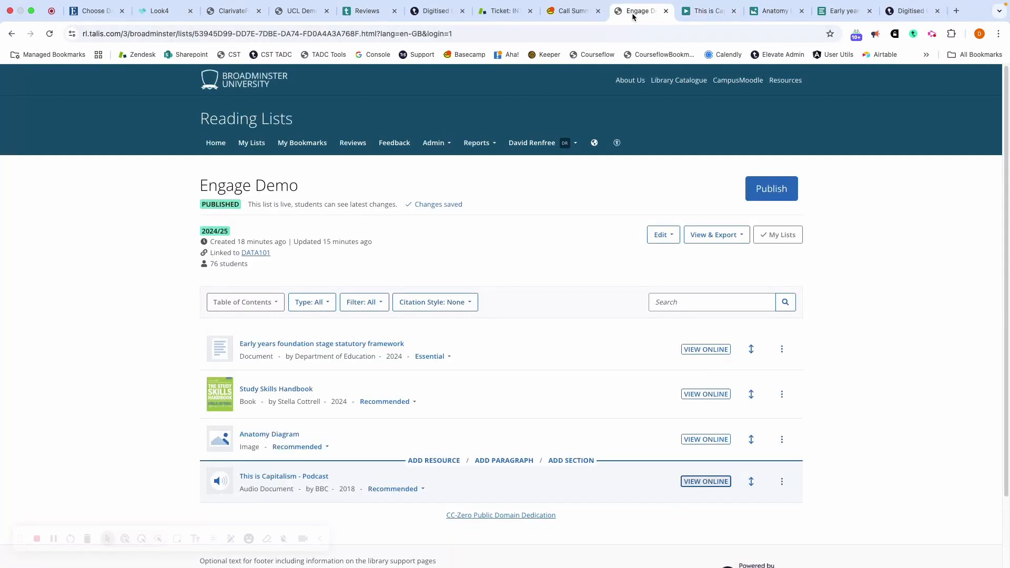
{"action": "left_click", "coordinate": [432, 142]}
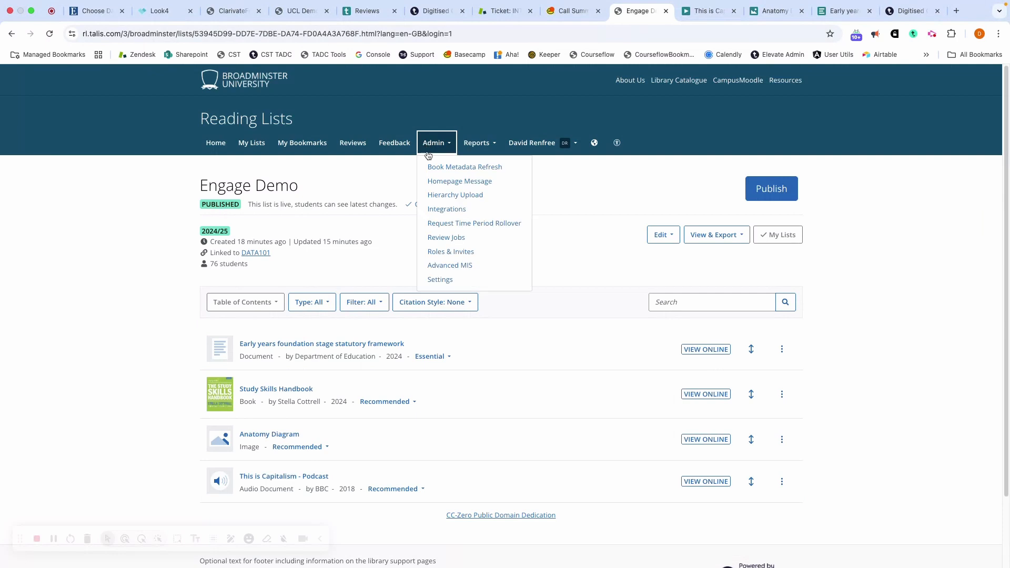
{"action": "left_click", "coordinate": [444, 279]}
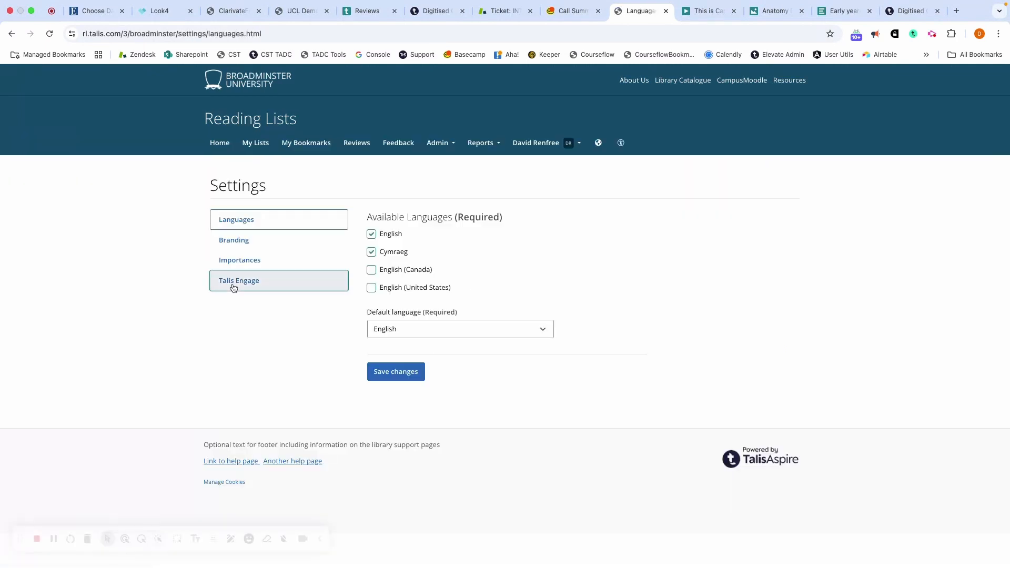
{"action": "left_click", "coordinate": [233, 284]}
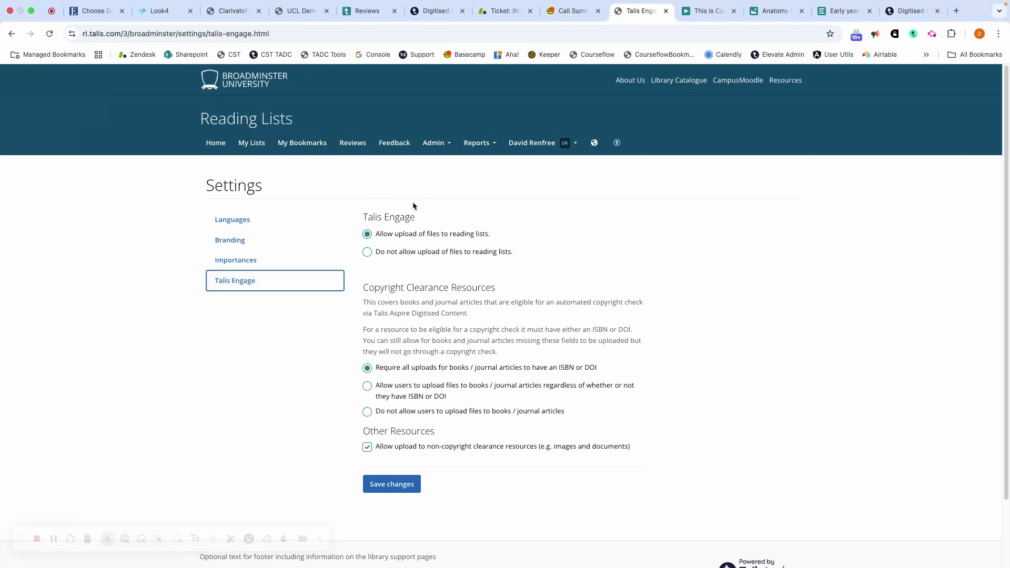
{"action": "scroll", "coordinate": [527, 255], "scroll_direction": "down", "scroll_amount": 3}
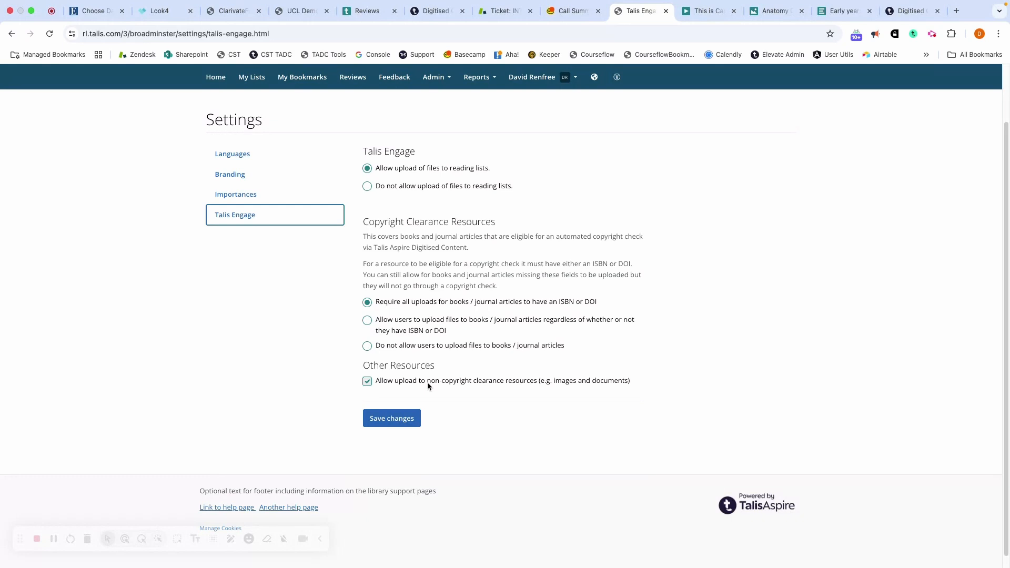
{"action": "scroll", "coordinate": [413, 322], "scroll_direction": "up", "scroll_amount": 3}
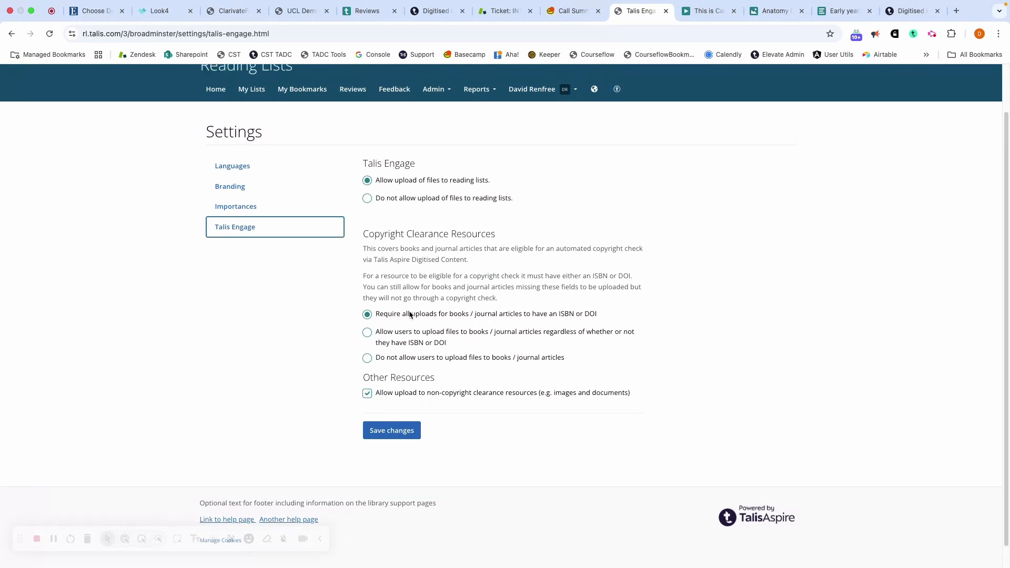
Open the All List Items report in Reading Lists.
{"action": "left_click", "coordinate": [433, 147]}
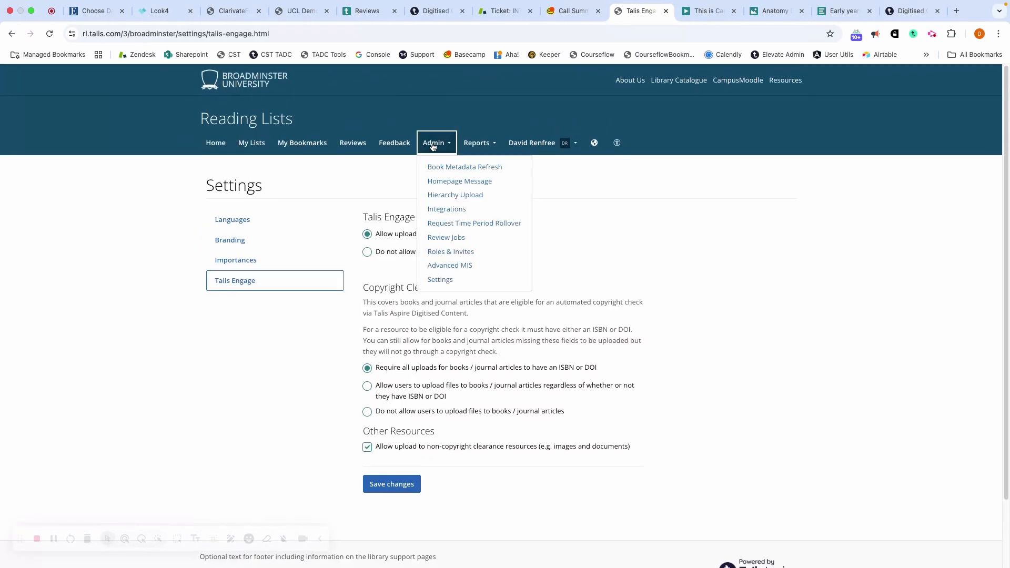
{"action": "left_click", "coordinate": [474, 151]}
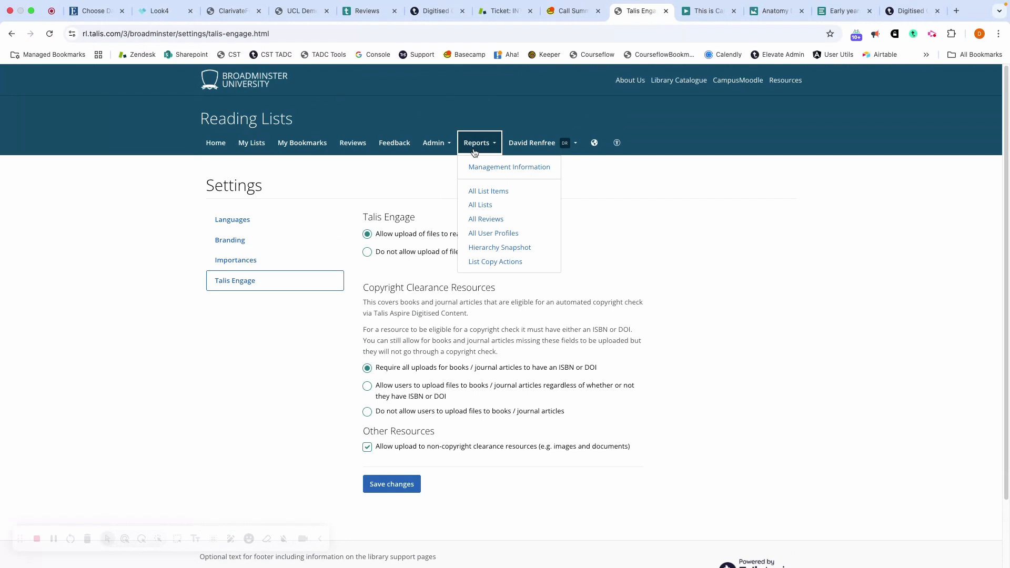
{"action": "left_click", "coordinate": [479, 192]}
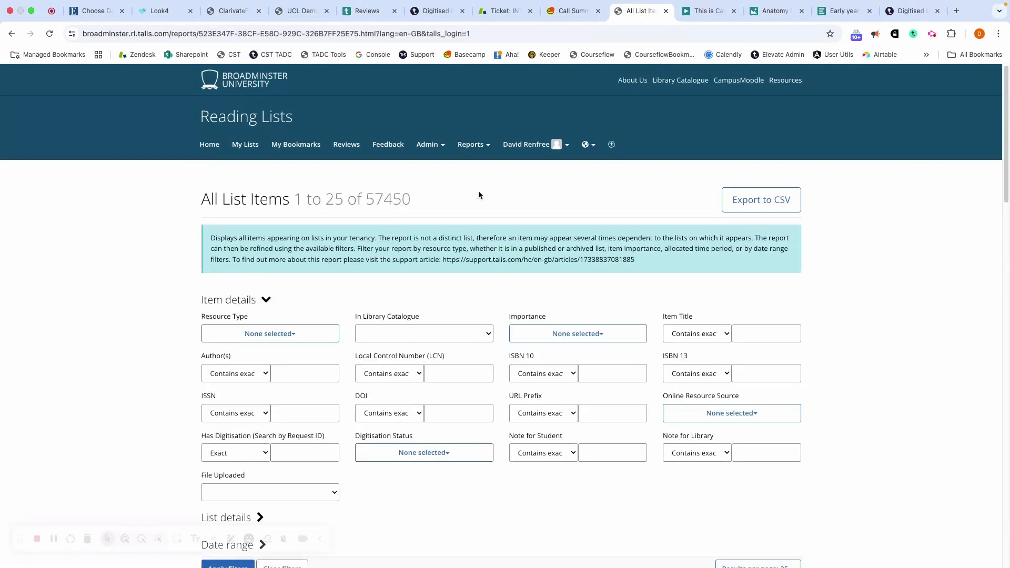
Filter the report by File Uploaded set to Yes and review the matching list items.
{"action": "scroll", "coordinate": [478, 194], "scroll_direction": "down", "scroll_amount": 5}
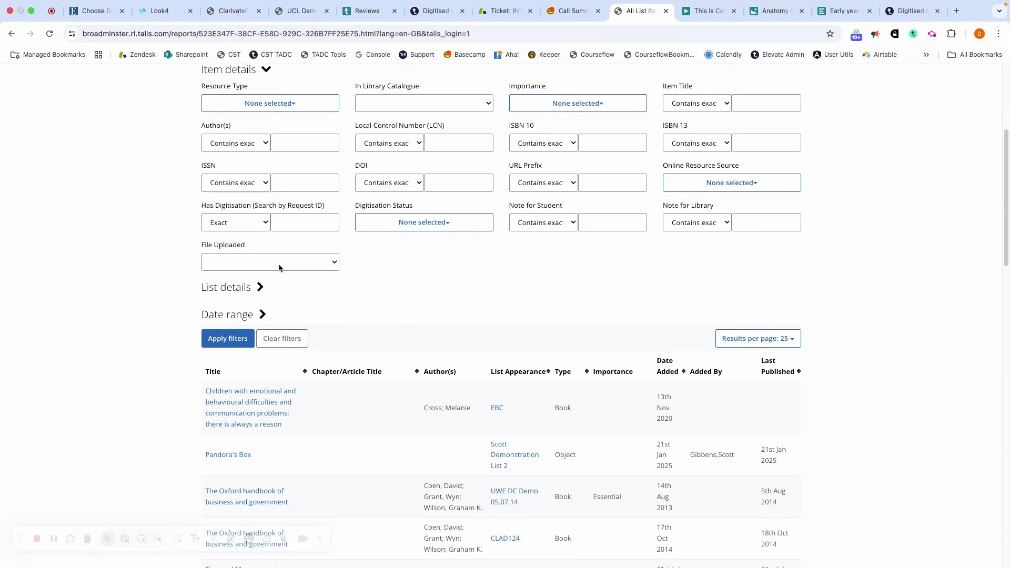
{"action": "left_click", "coordinate": [298, 264]}
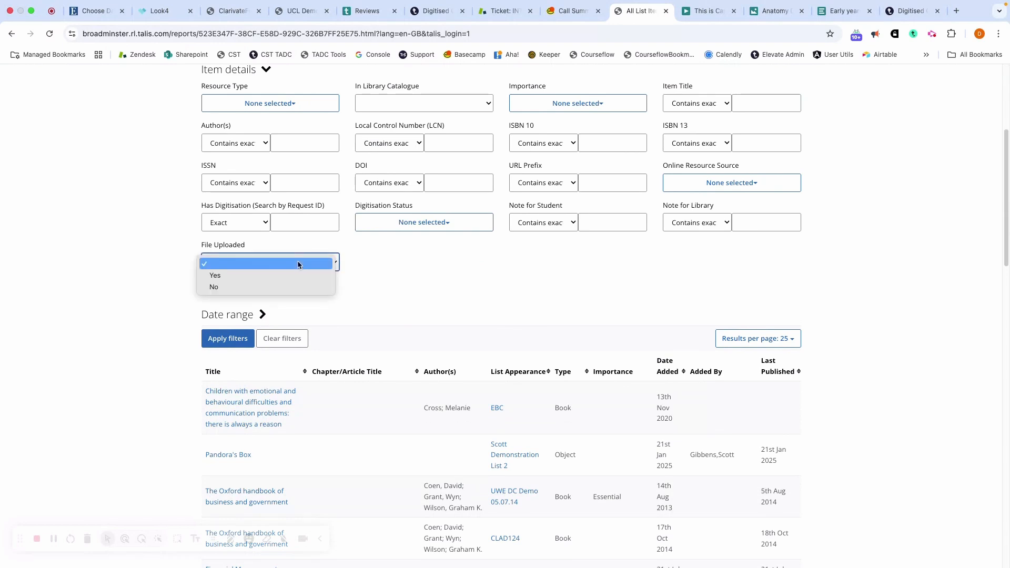
{"action": "left_click", "coordinate": [294, 275]}
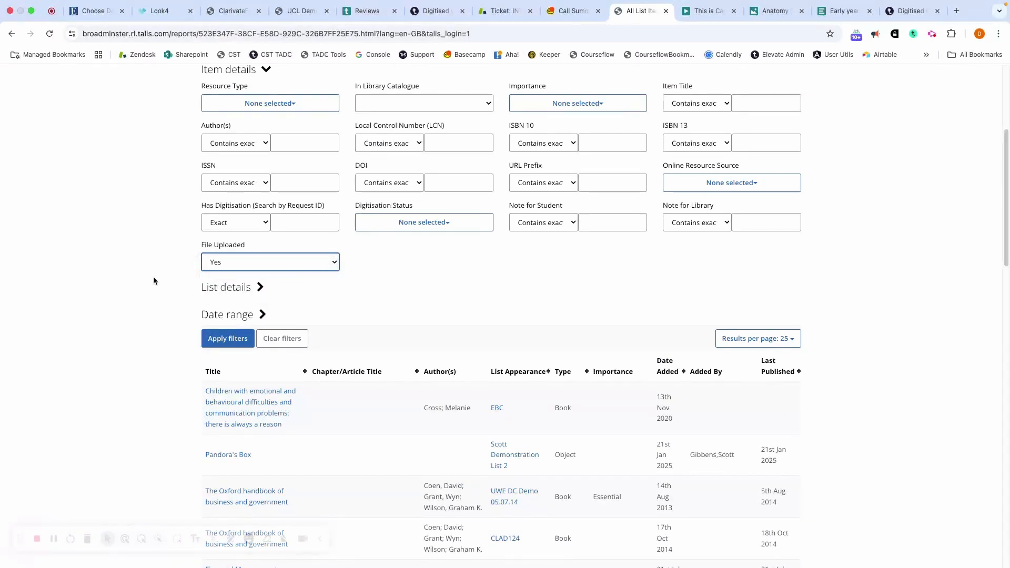
{"action": "left_click", "coordinate": [220, 339]}
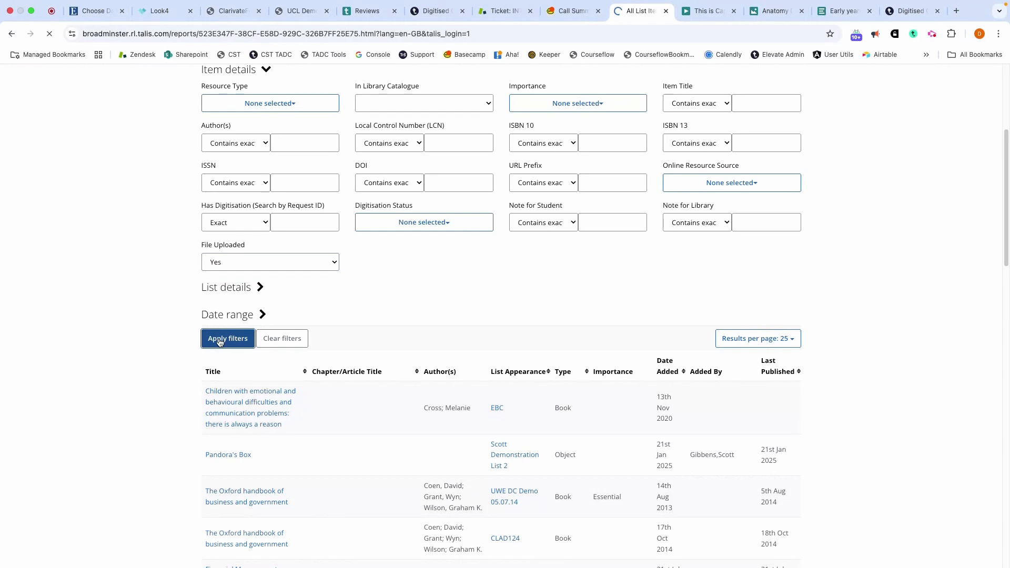
{"action": "scroll", "coordinate": [220, 342], "scroll_direction": "down", "scroll_amount": 8}
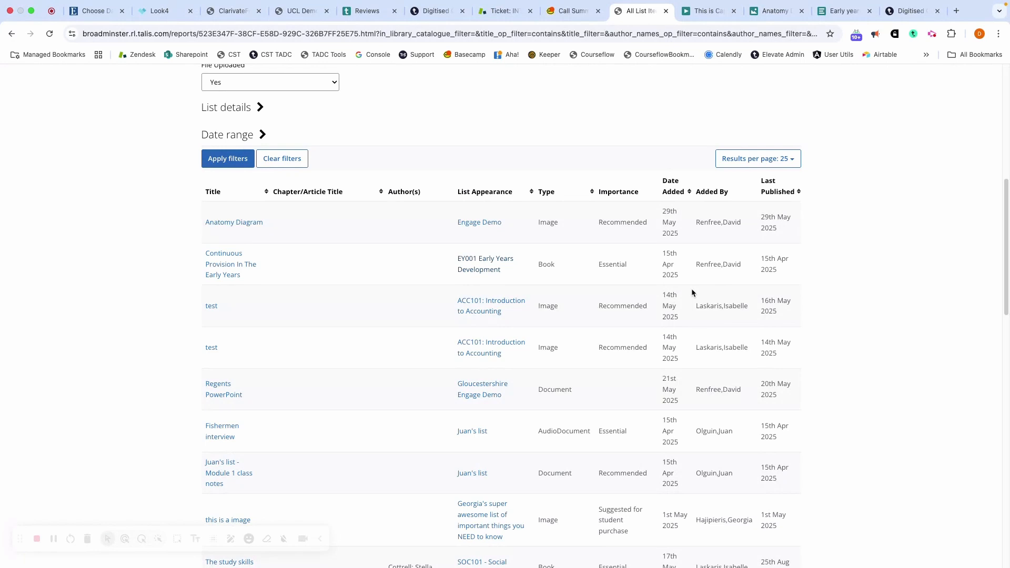
{"action": "scroll", "coordinate": [692, 293], "scroll_direction": "up", "scroll_amount": 4}
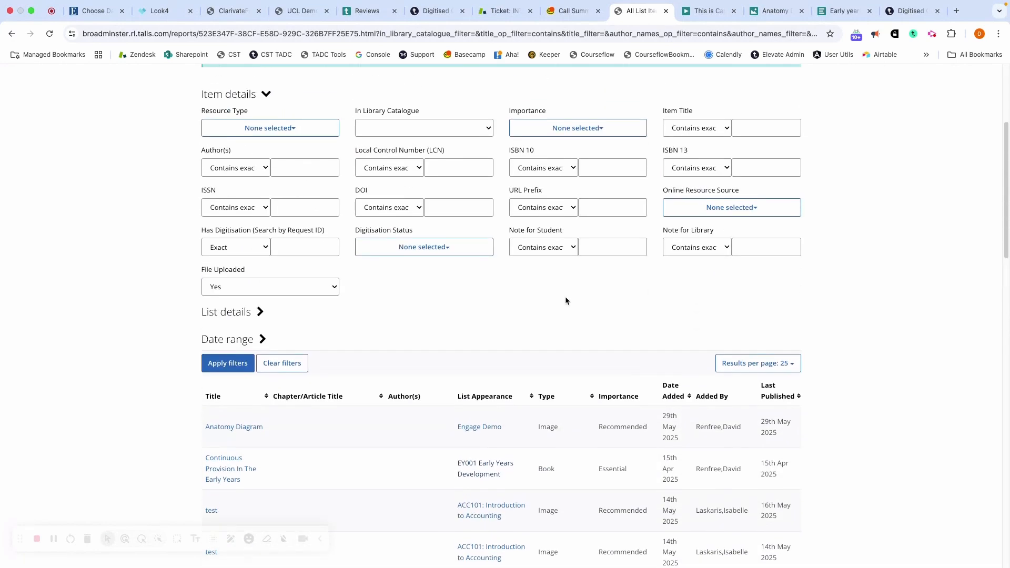